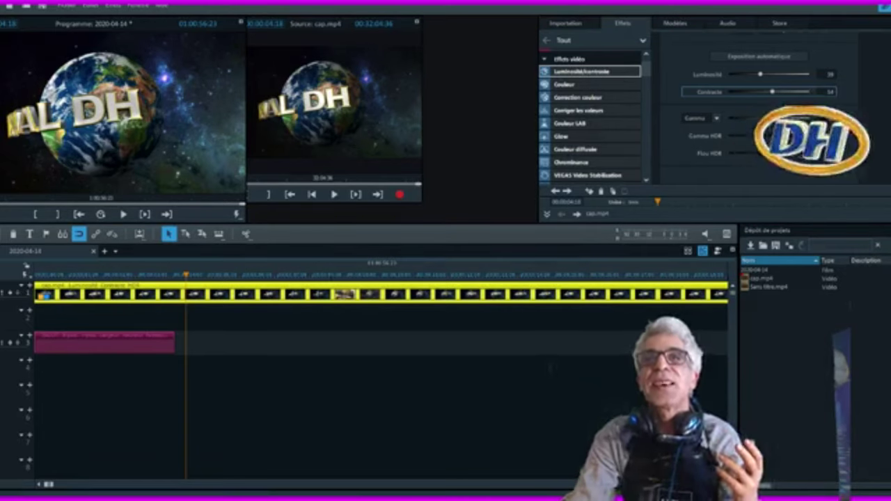
Split the cap.mp4 clip on track 1 at about 09:42 and split its second part again at about 13:20.
left_click(377, 275)
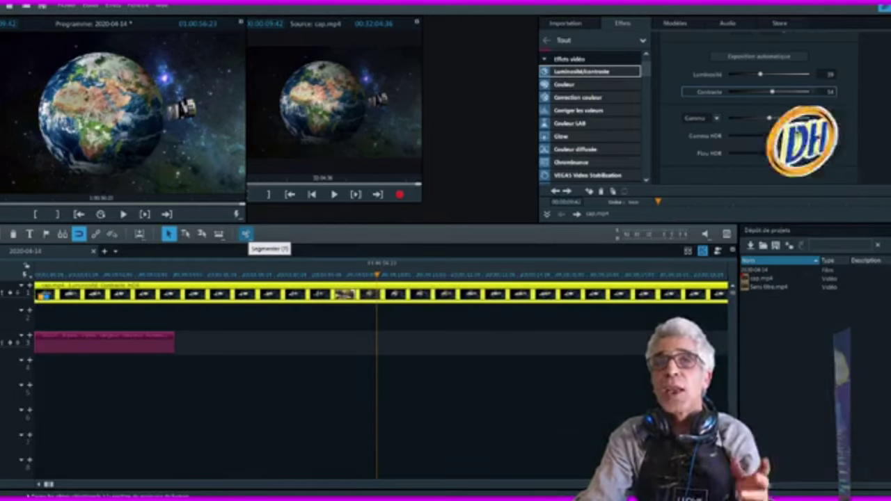
left_click(245, 234)
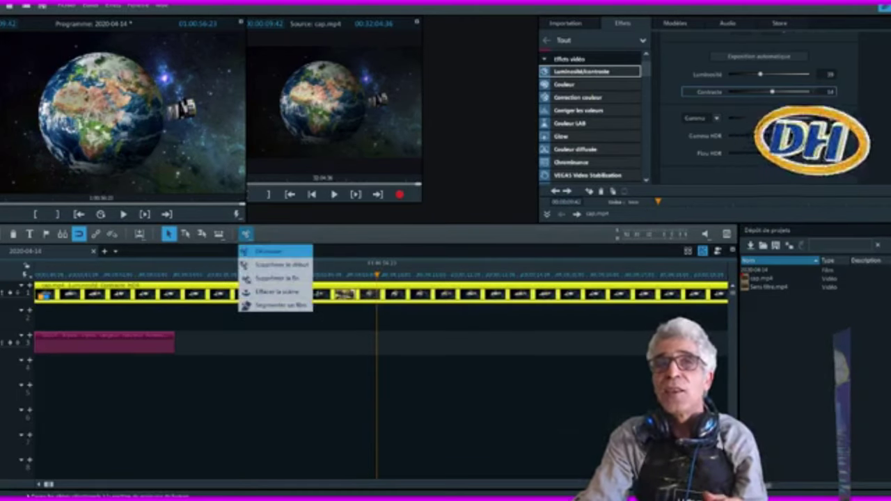
left_click(268, 251)
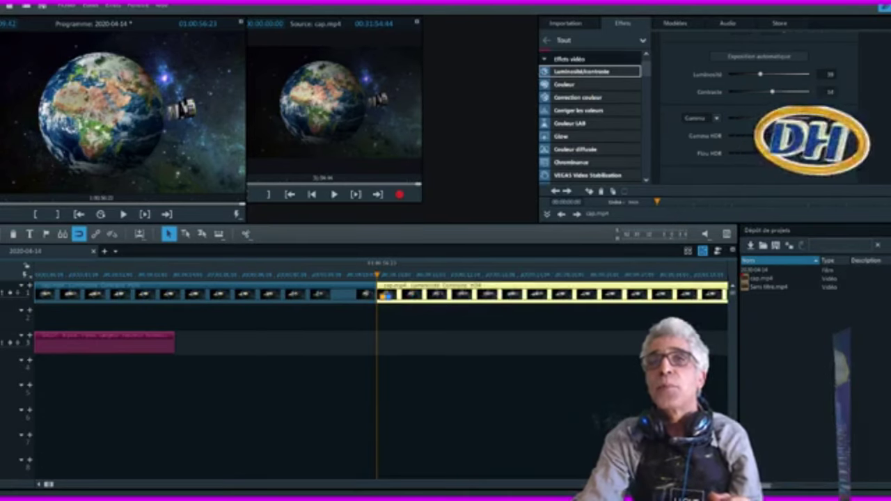
left_click(500, 275)
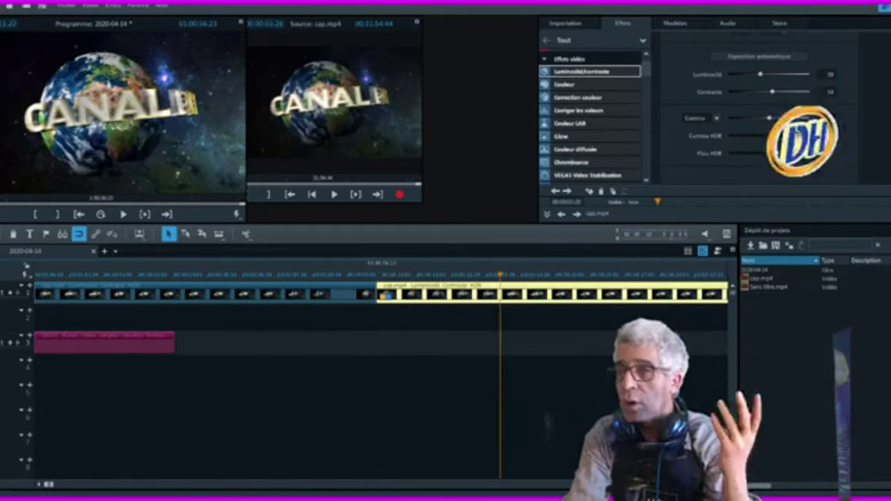
left_click(551, 296)
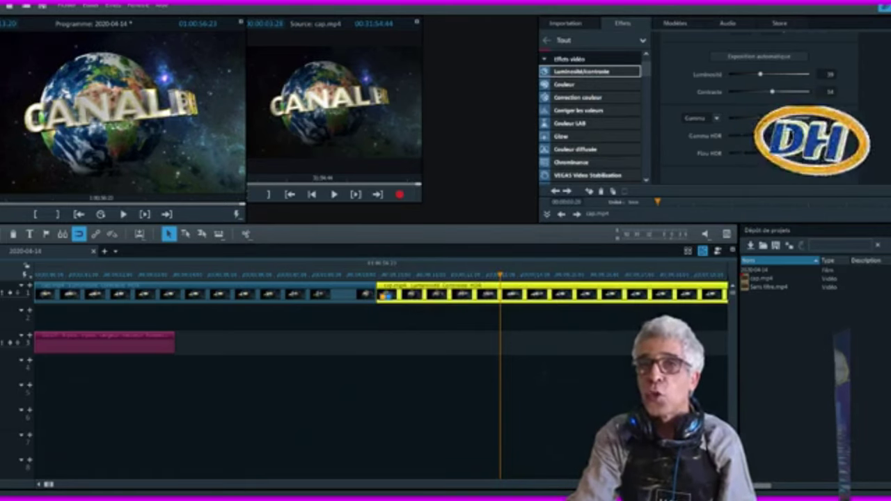
key("t")
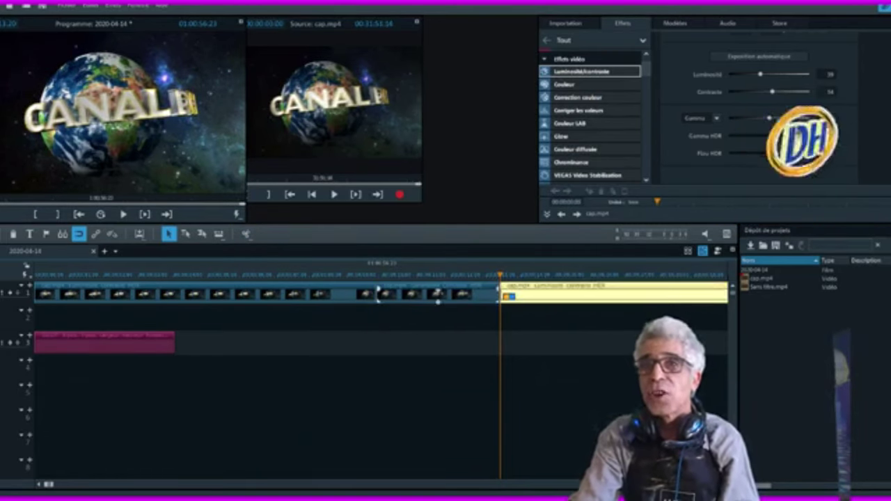
Delete the middle segment of cap.mp4 on track 1 and move the remaining clip up against the first one.
left_click(439, 296)
right_click(461, 293)
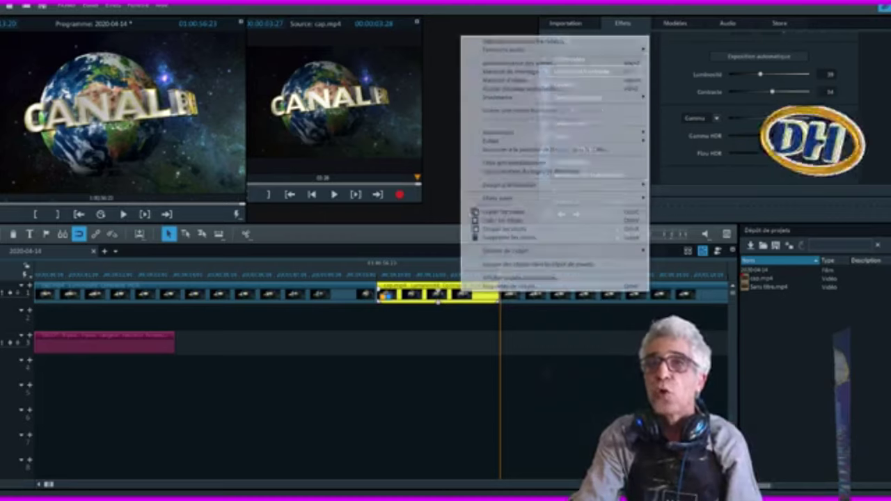
left_click(509, 238)
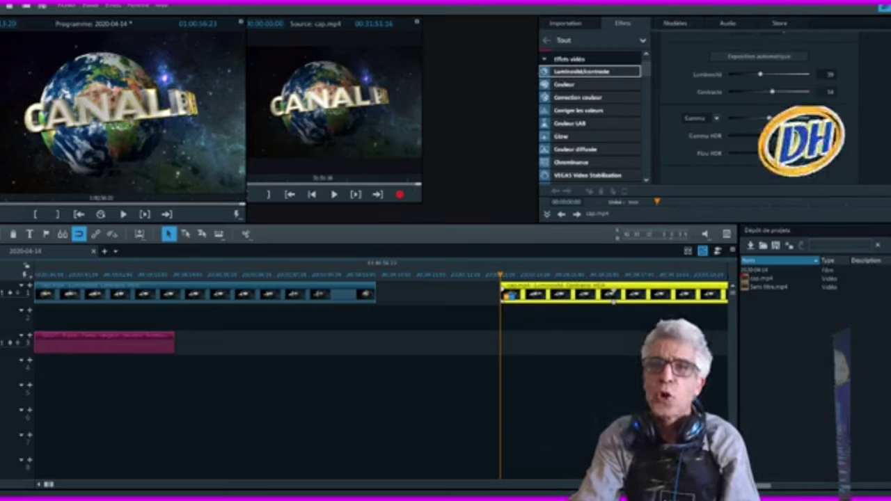
left_click_drag(557, 293, 433, 293)
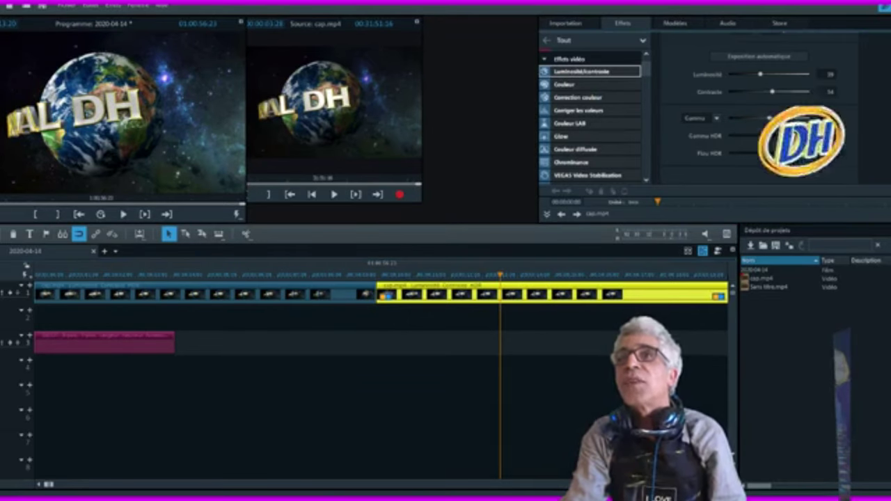
Add the Table photo 3D transition from Séries 3D Basic at the cut between the two clips, accepting 10 transitions.
scroll(592, 115, "up", 1)
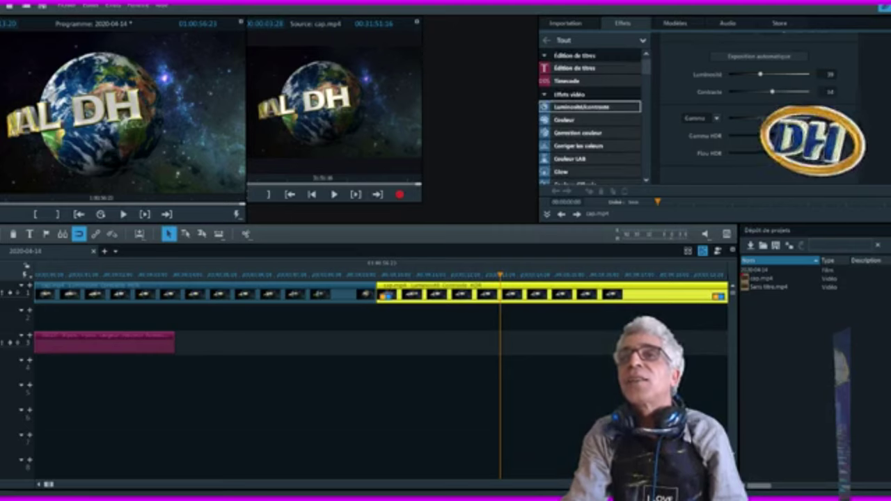
left_click(674, 23)
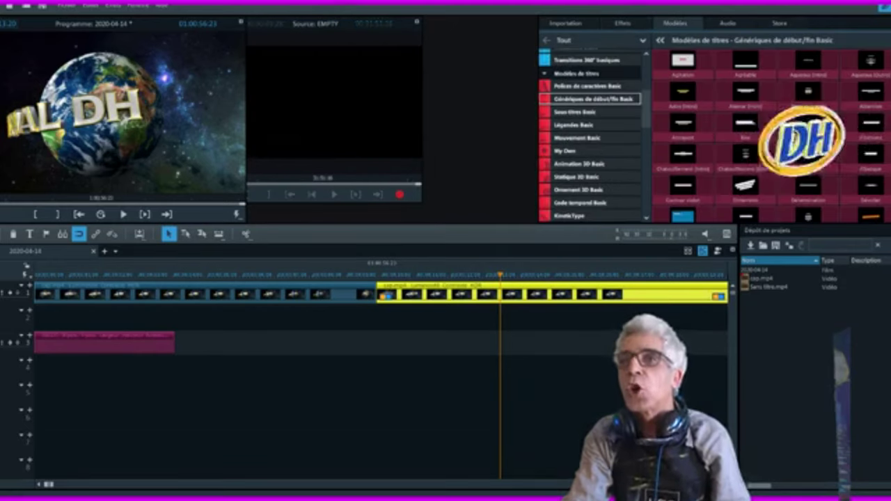
scroll(592, 133, "up", 4)
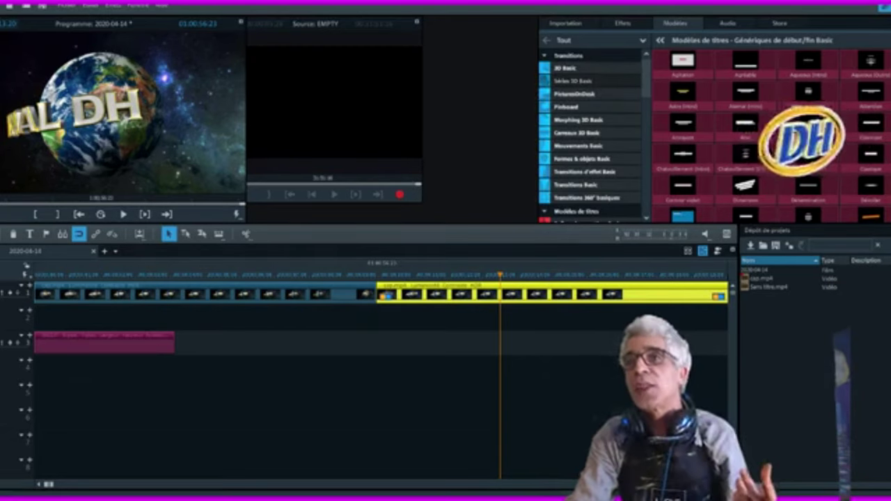
left_click(574, 81)
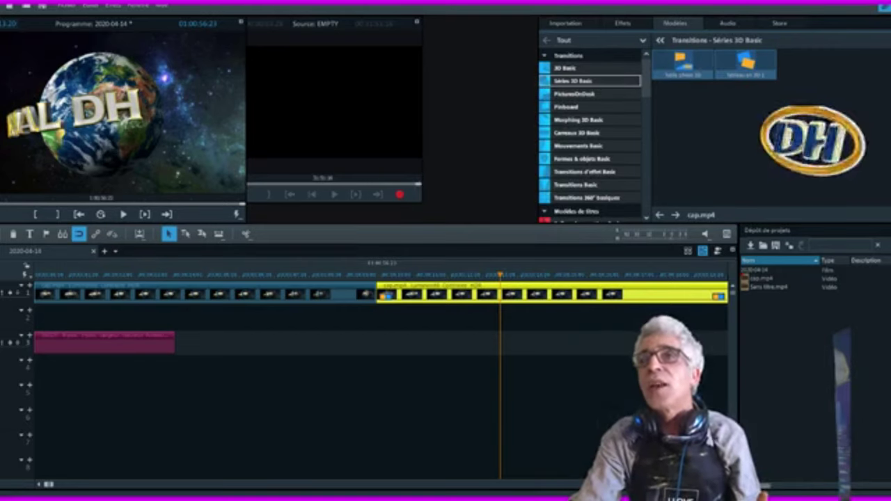
mouse_move(682, 64)
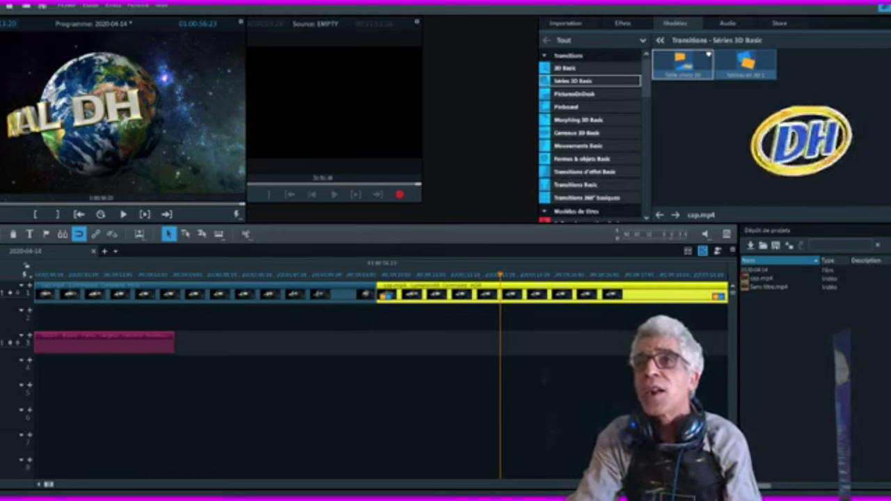
left_click_drag(683, 64, 355, 293)
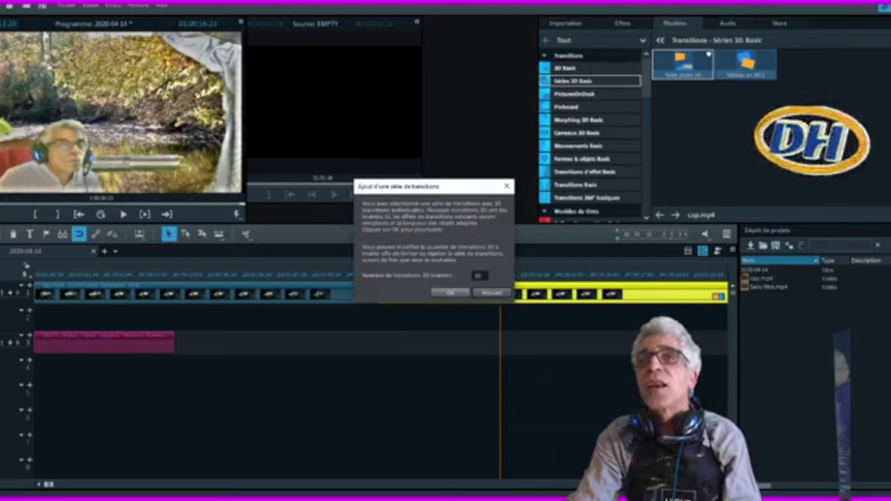
key("Return")
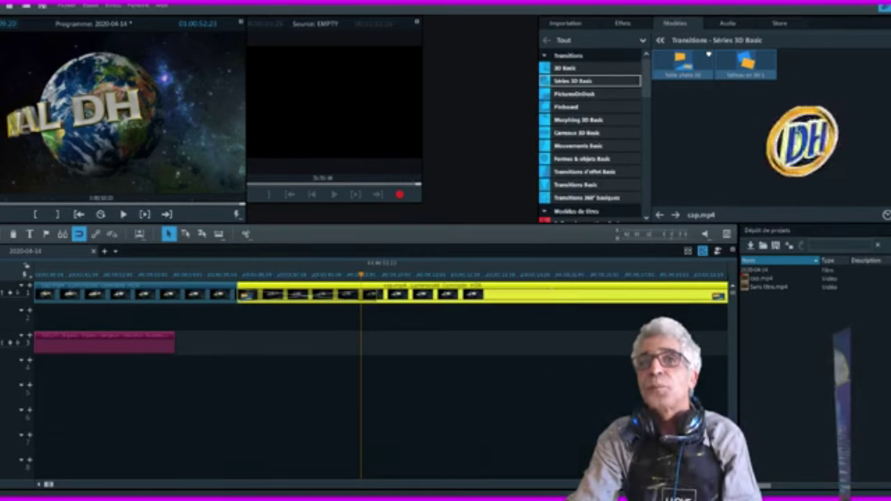
Play back the 3D transition, then replay the timeline from the title clip on track 3.
left_click(272, 272)
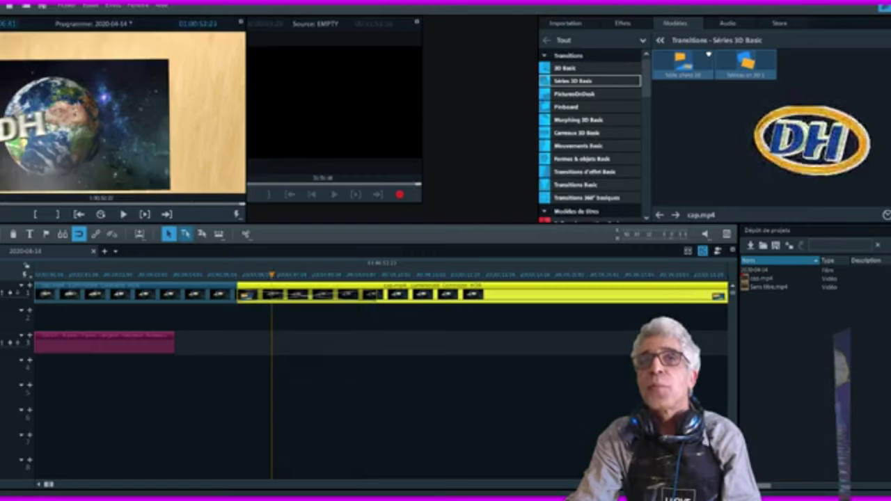
left_click(123, 214)
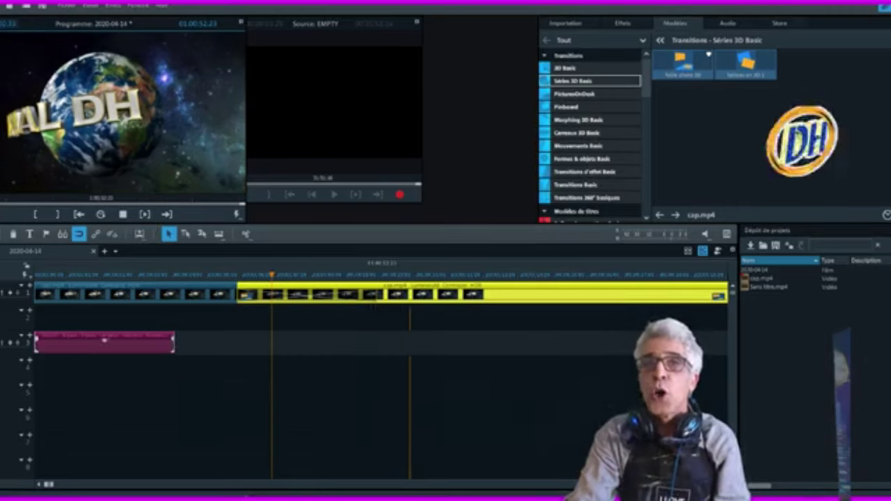
left_click(106, 340)
left_click(106, 390)
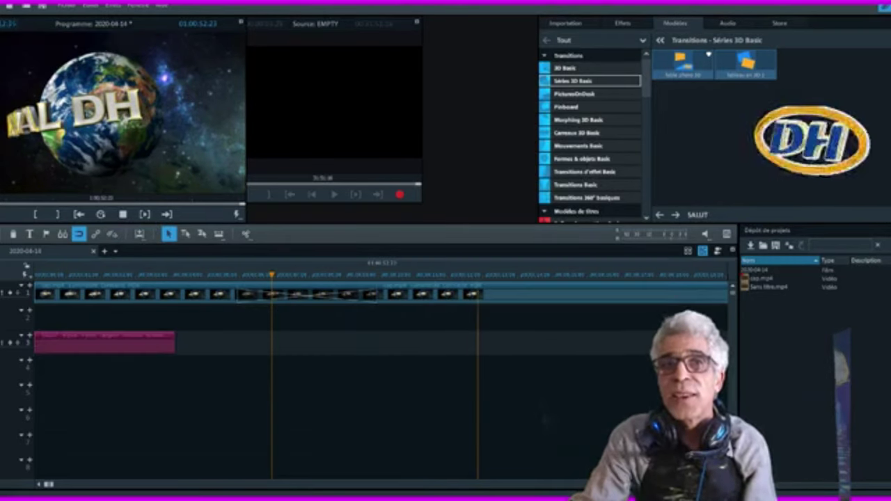
left_click(95, 275)
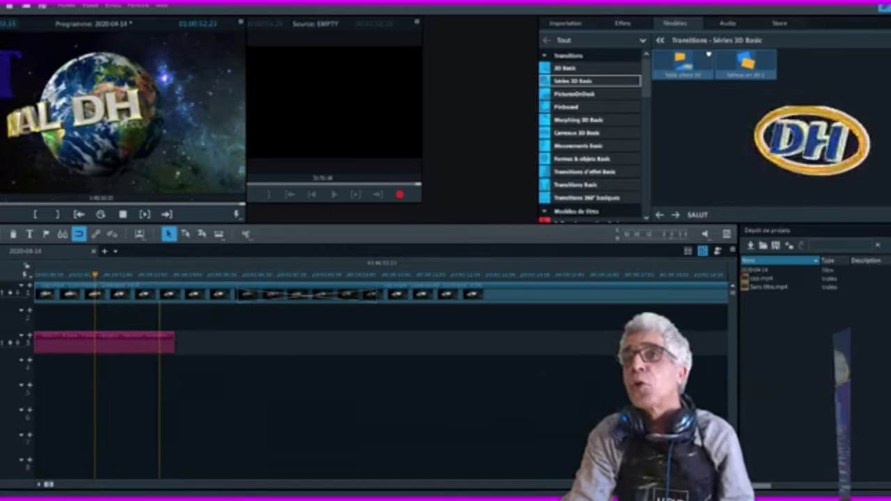
Place the Intro Block title template from Génériques de début/fin Basic on track 2 at the start of the transition.
scroll(592, 132, "down", 5)
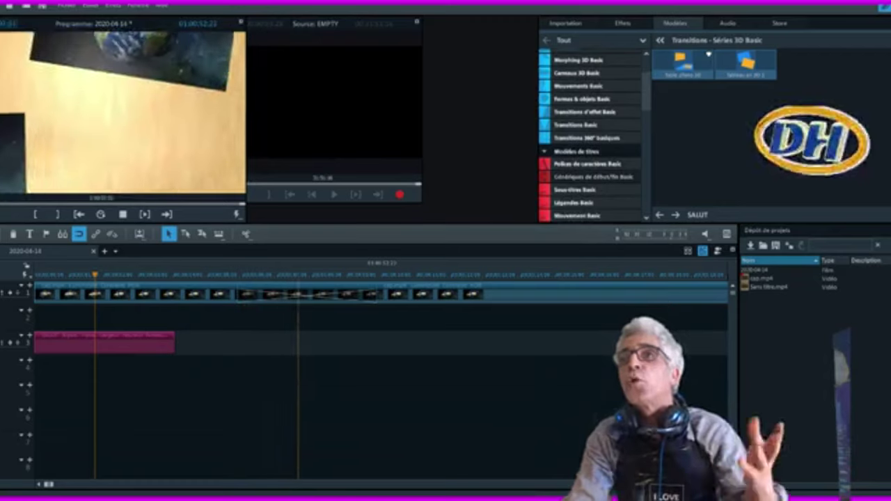
left_click(593, 177)
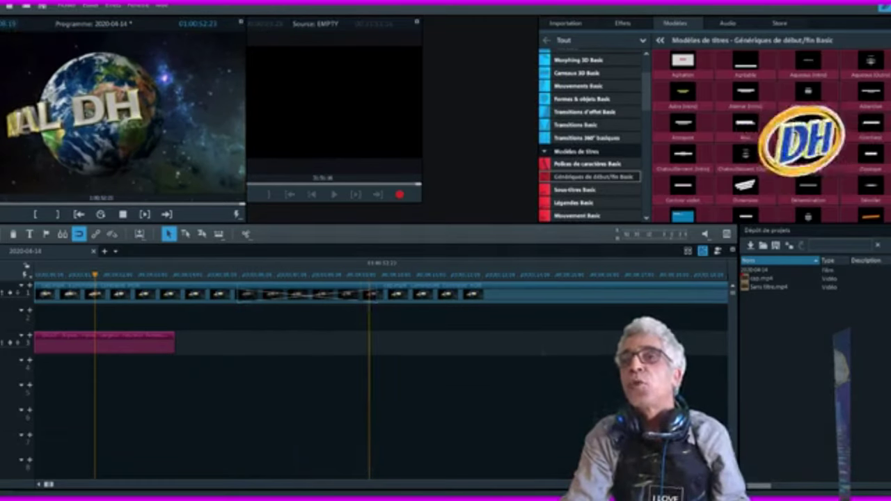
mouse_move(682, 60)
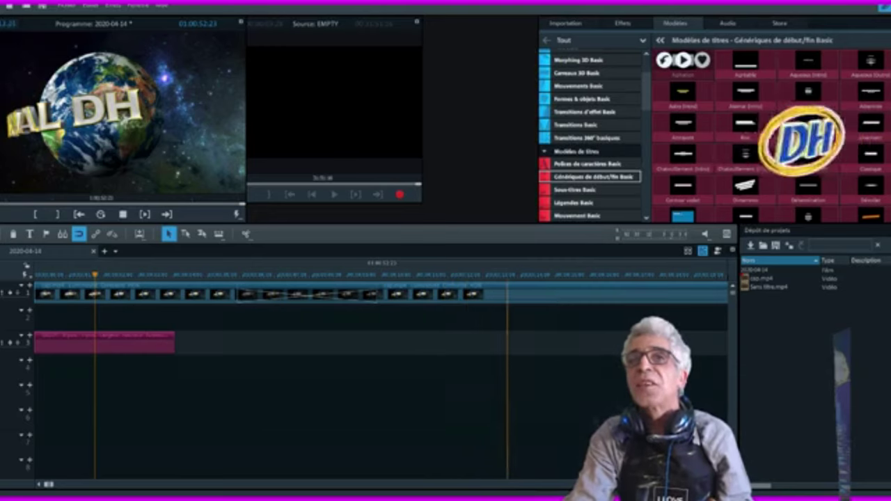
left_click(229, 275)
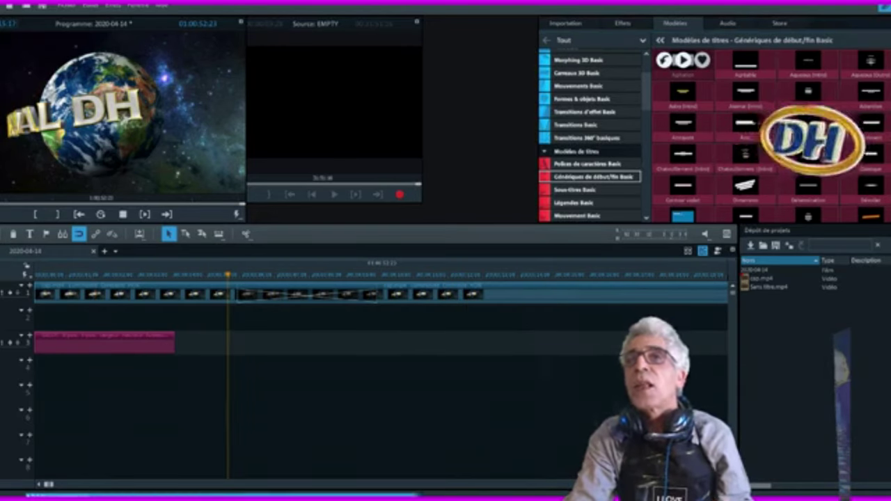
mouse_move(745, 123)
left_click_drag(745, 123, 240, 319)
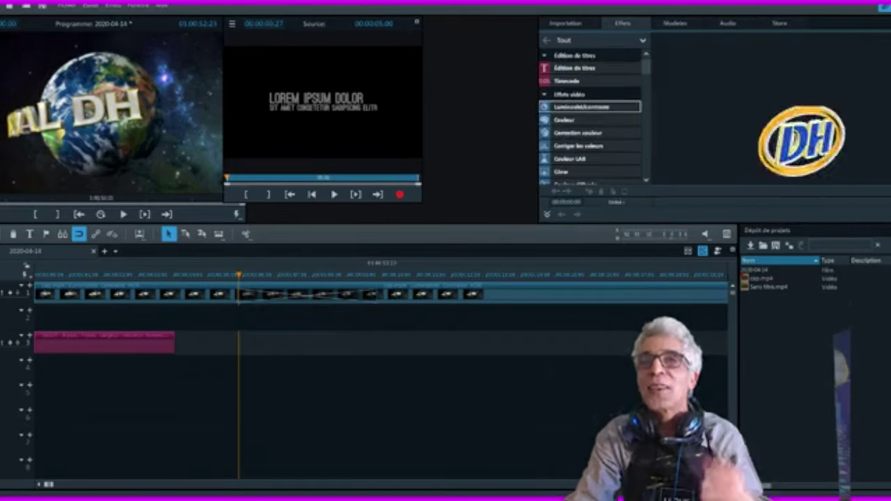
Replace the placeholder text of the title on track 2 with BONJOUR and move it to the lower-right area of the picture.
left_click(575, 68)
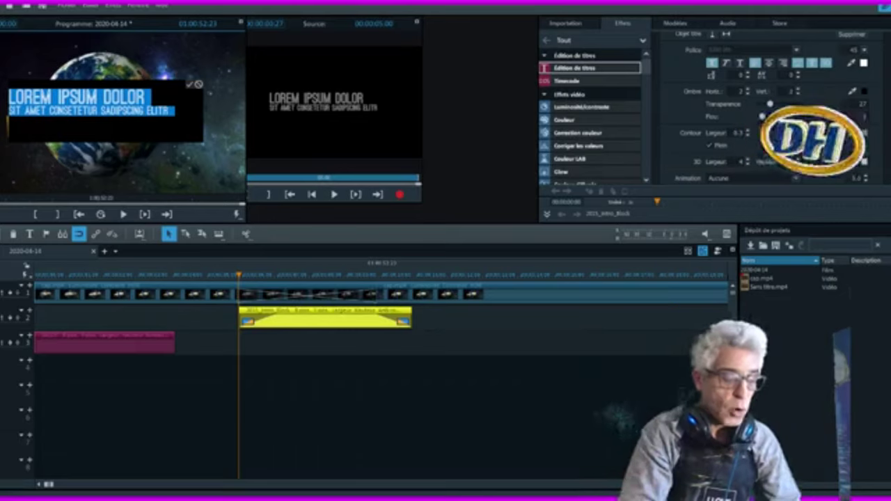
key("Delete")
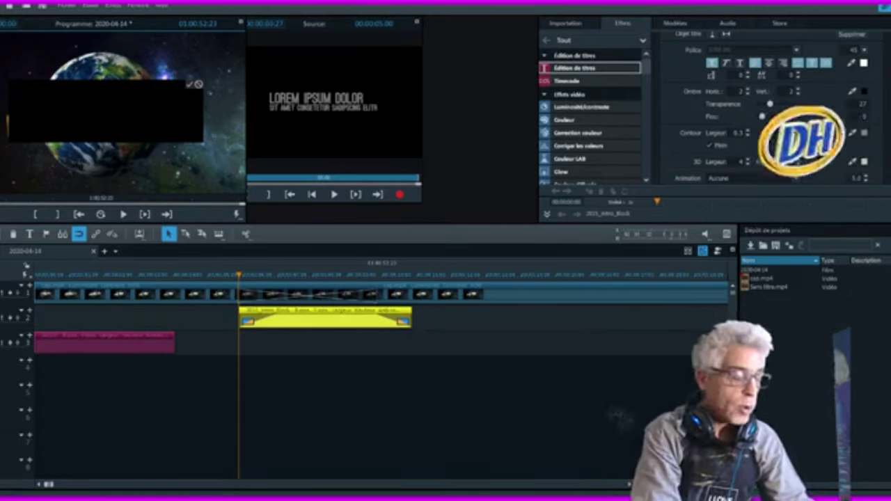
type("BONJOUR")
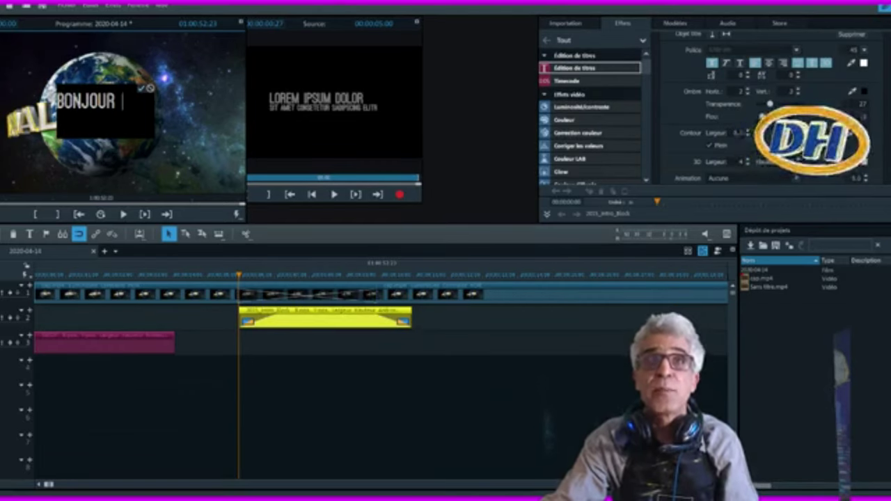
left_click(142, 89)
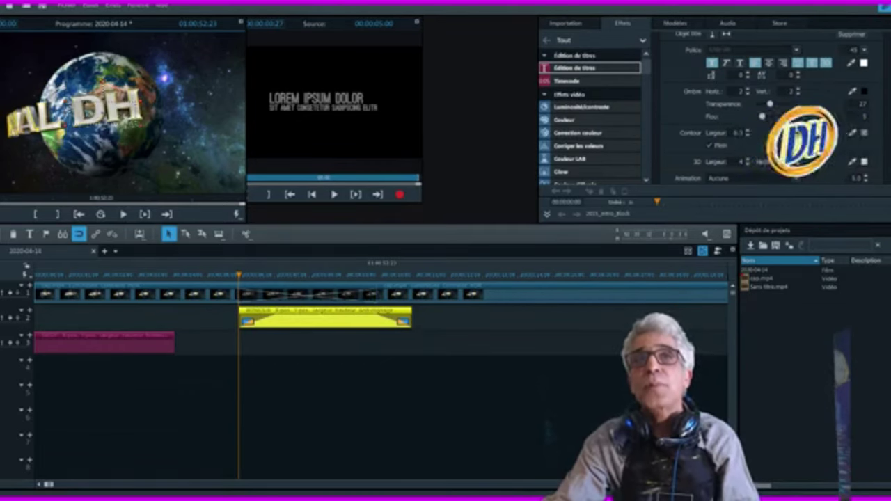
left_click_drag(102, 113, 178, 174)
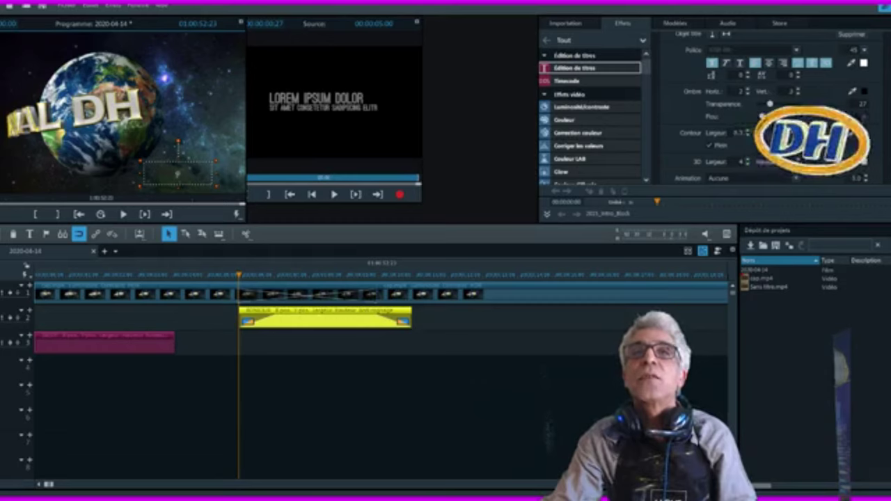
left_click(312, 275)
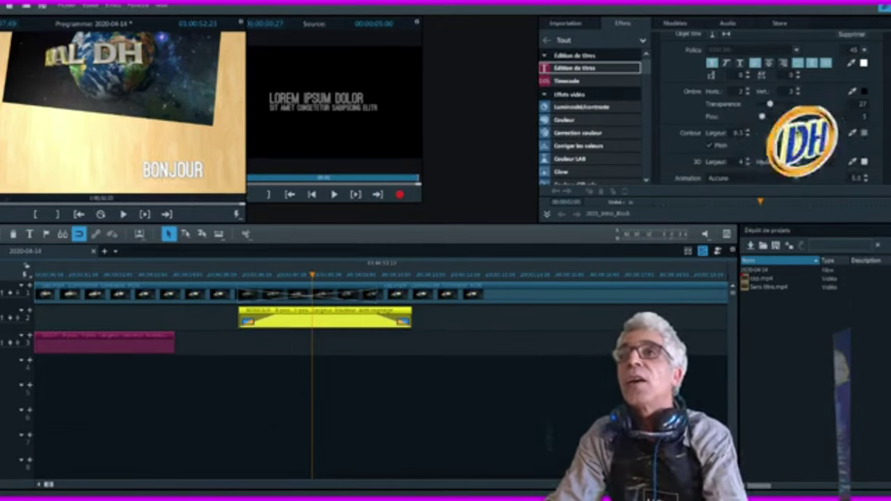
Change the font of the BONJOUR title to Greek Diner Inline TT, after trying a symbol font.
scroll(771, 115, "up", 3)
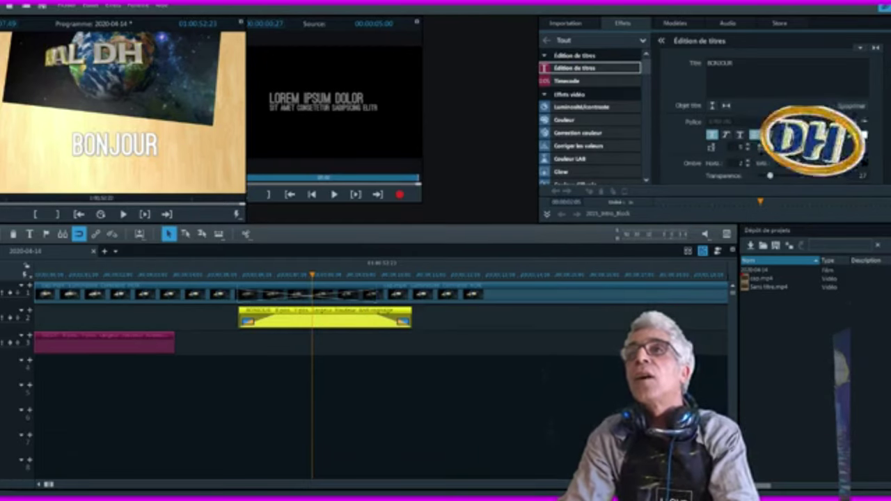
left_click(796, 122)
scroll(752, 317, "down", 15)
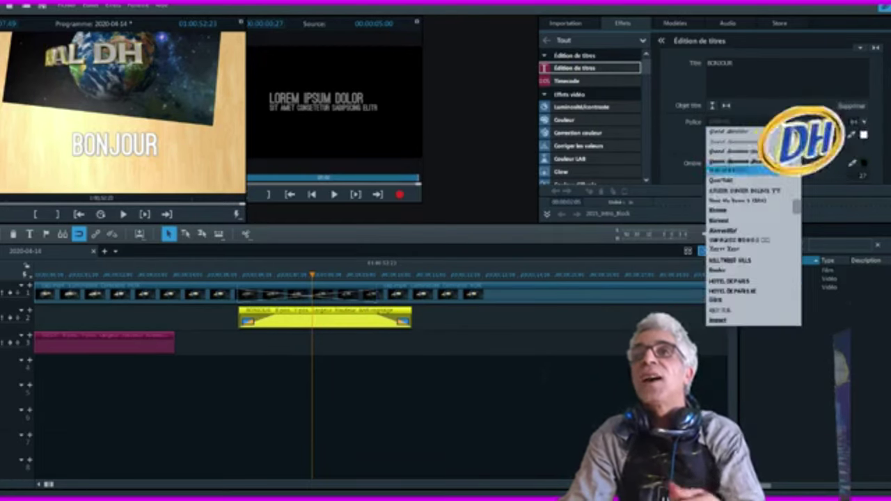
left_click(745, 240)
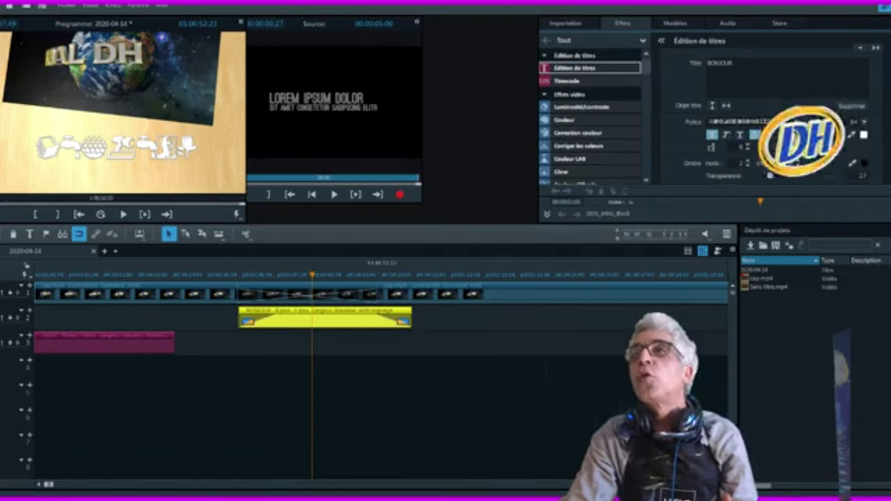
left_click(796, 122)
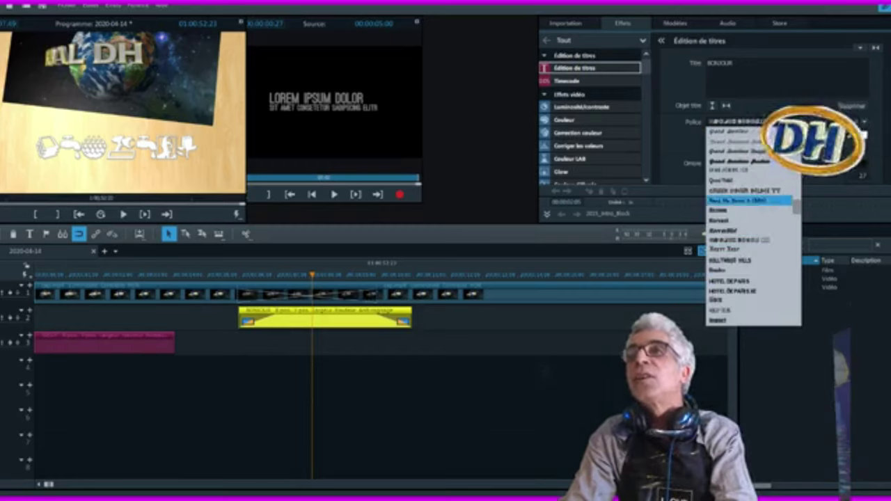
left_click(749, 191)
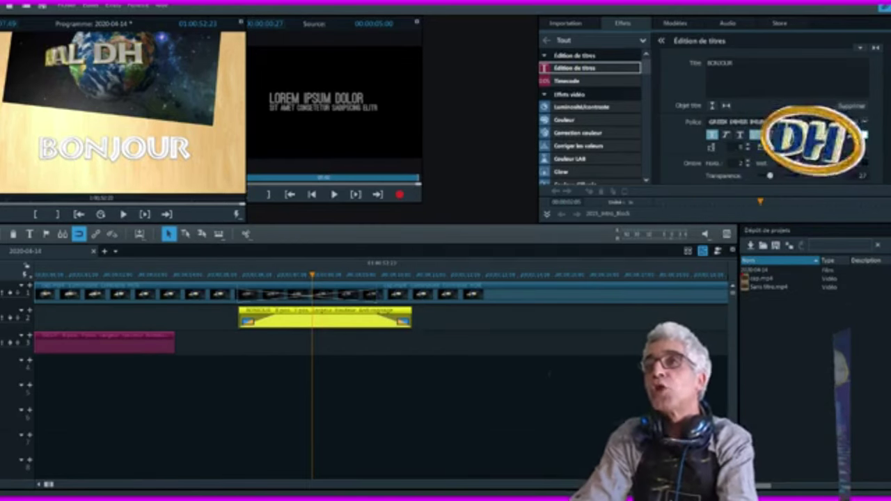
Recolour the BONJOUR title's text, trying blue shades first and settling on a magenta-purple.
left_click(864, 135)
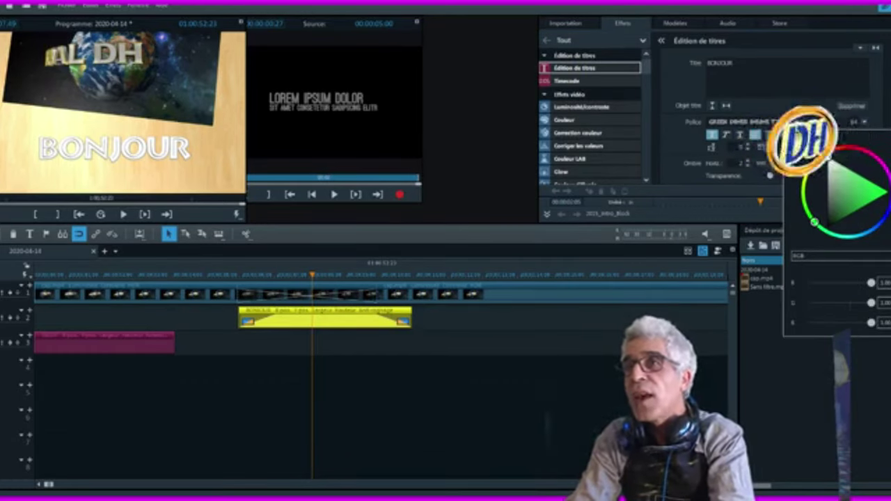
left_click_drag(814, 222, 867, 233)
mouse_move(838, 209)
left_mouse_down()
mouse_move(833, 183)
mouse_move(874, 191)
left_mouse_up()
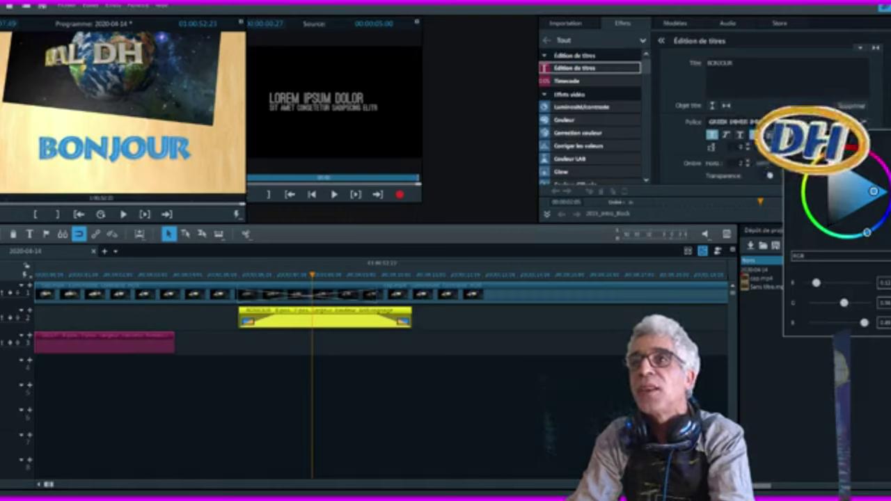
left_click_drag(874, 191, 875, 191)
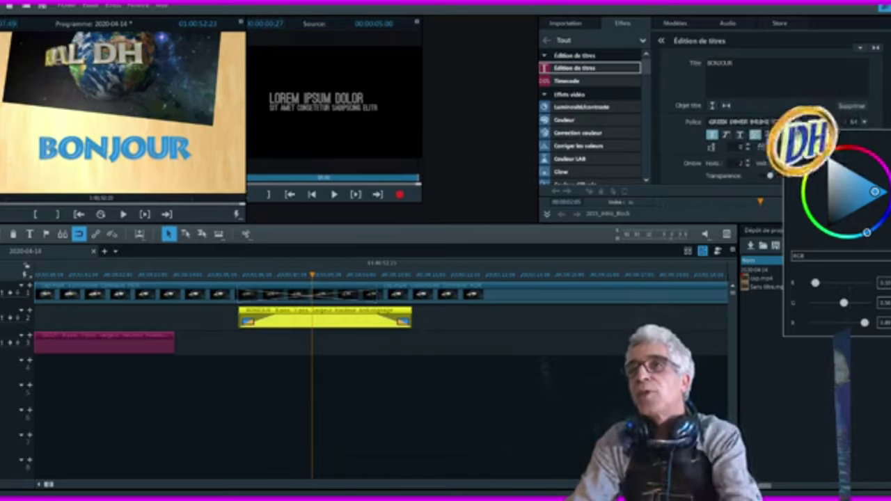
mouse_move(876, 191)
left_mouse_down()
mouse_move(836, 179)
mouse_move(862, 194)
left_mouse_up()
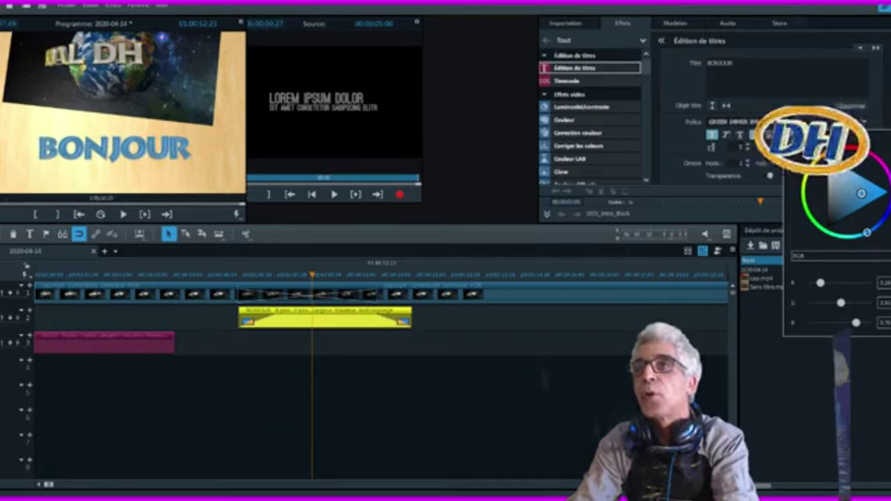
left_click(888, 171)
mouse_move(862, 194)
left_mouse_down()
mouse_move(840, 181)
mouse_move(865, 193)
left_mouse_up()
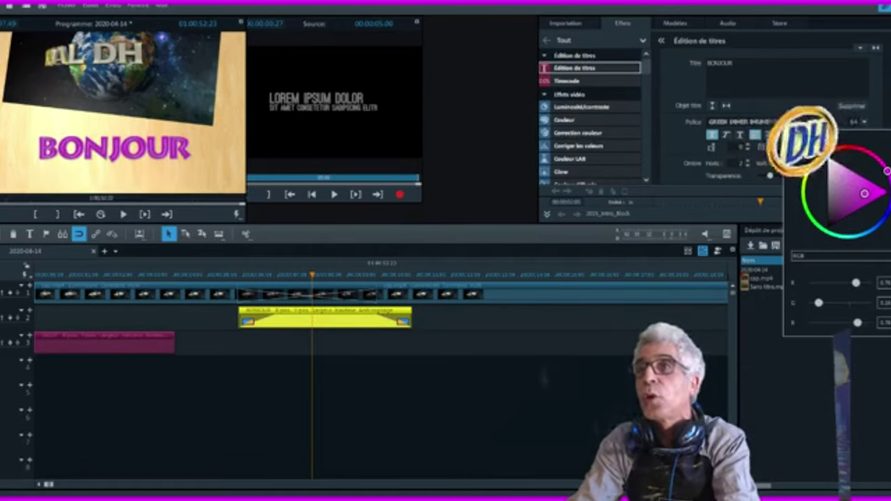
key("Escape")
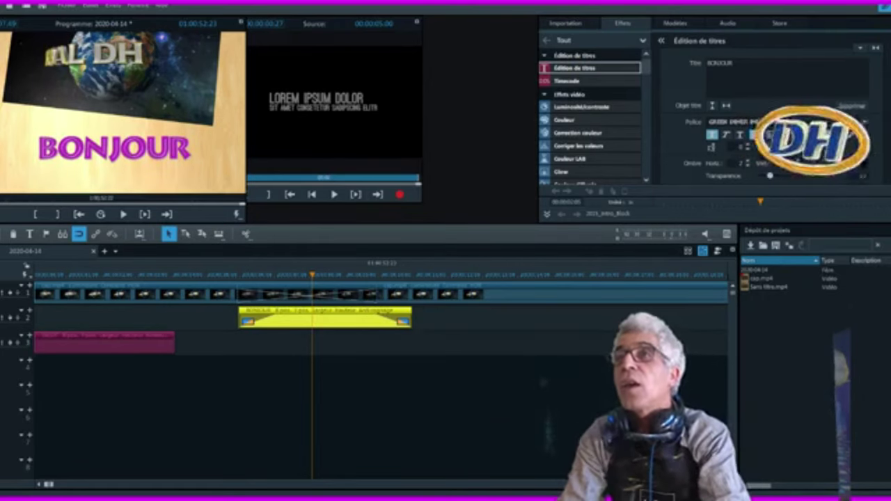
Set the BONJOUR title's animation to De bas en haut.
scroll(767, 112, "down", 4)
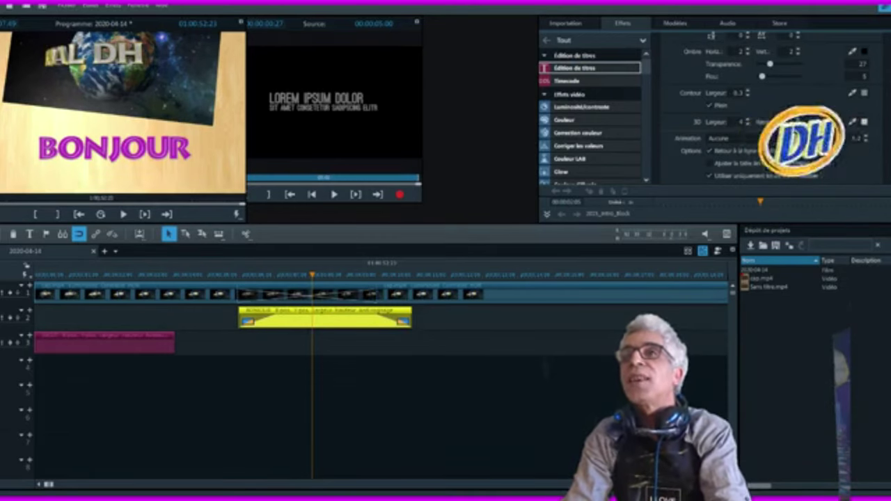
left_click(724, 138)
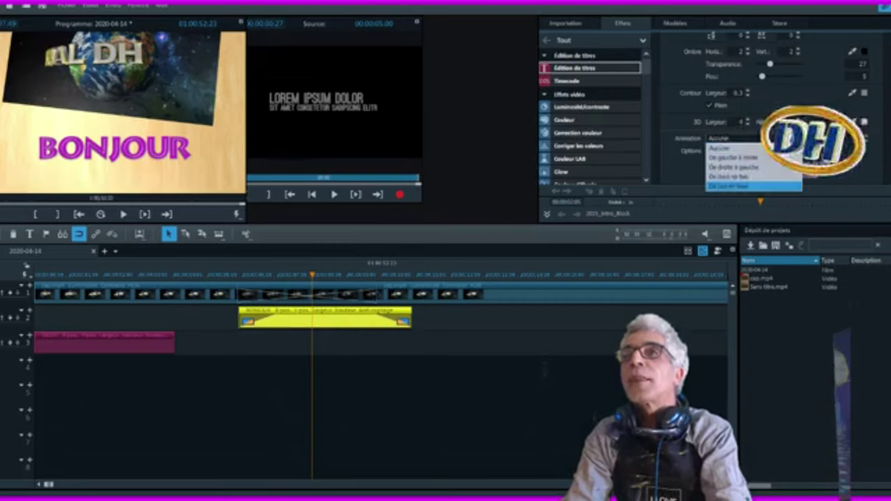
left_click(724, 186)
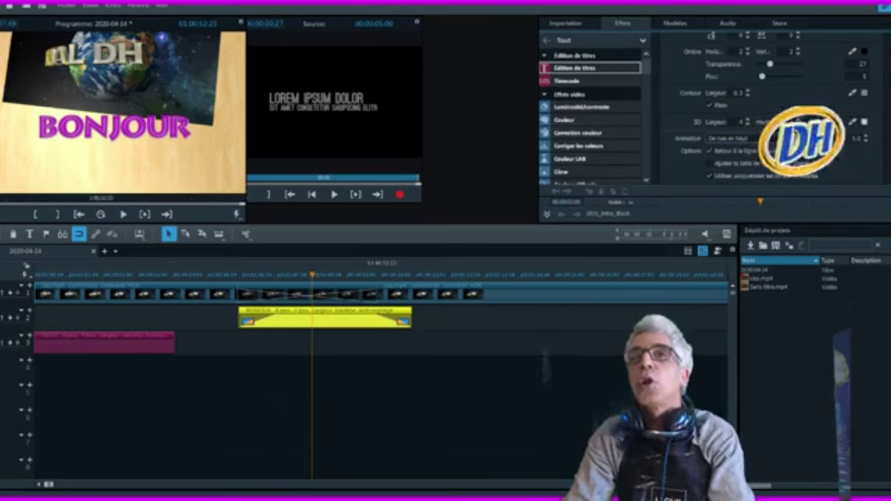
Play the timeline from the start of the transition to check the animated title, then return the playhead to the transition.
left_click_drag(312, 275, 244, 275)
left_click(546, 367)
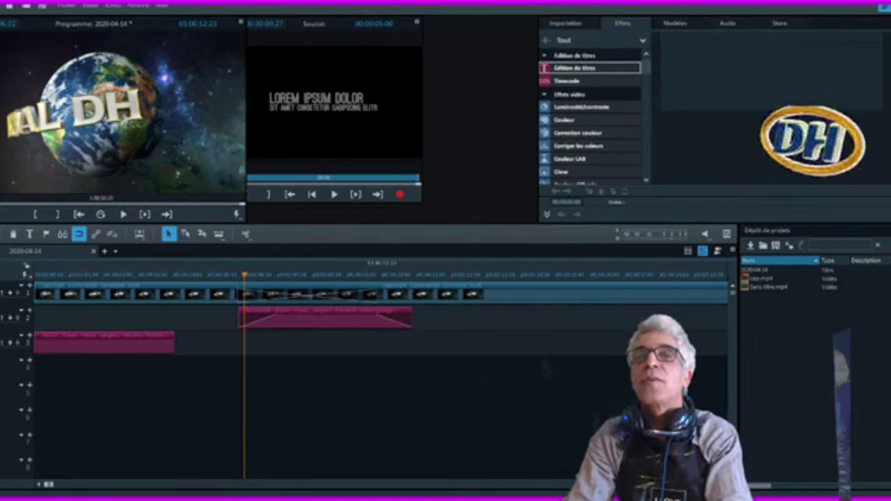
key("space")
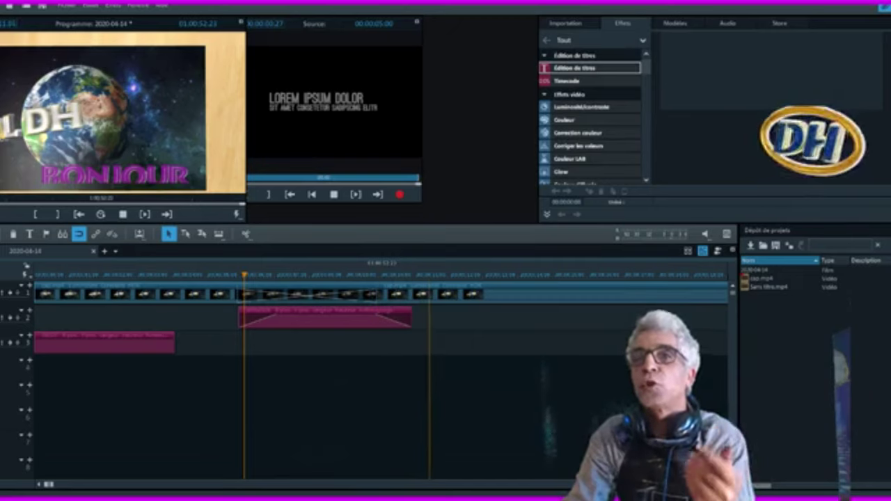
key("space")
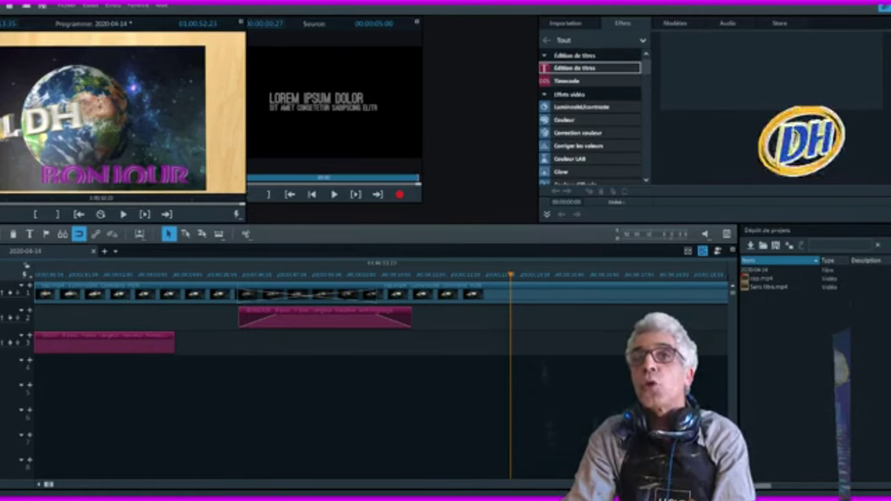
left_click(266, 274)
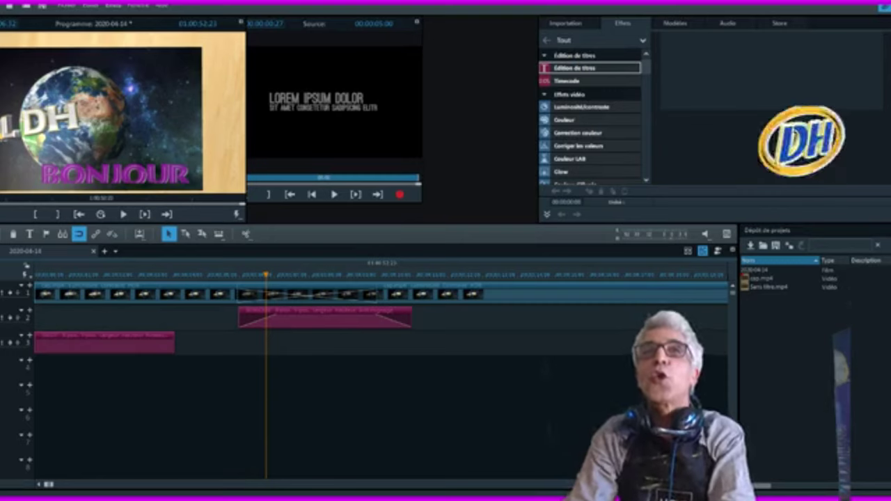
Open the general audio effects and select the clip after the cut on track 1 to show its volume settings.
left_click(113, 5)
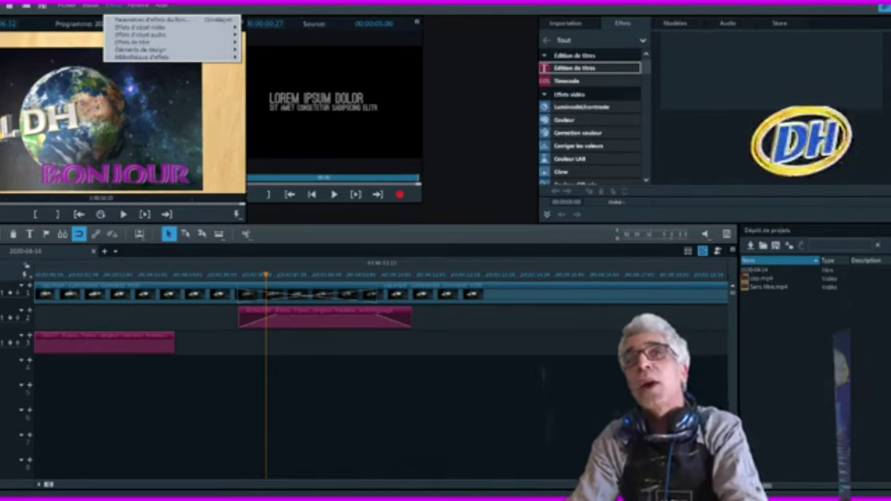
mouse_move(139, 34)
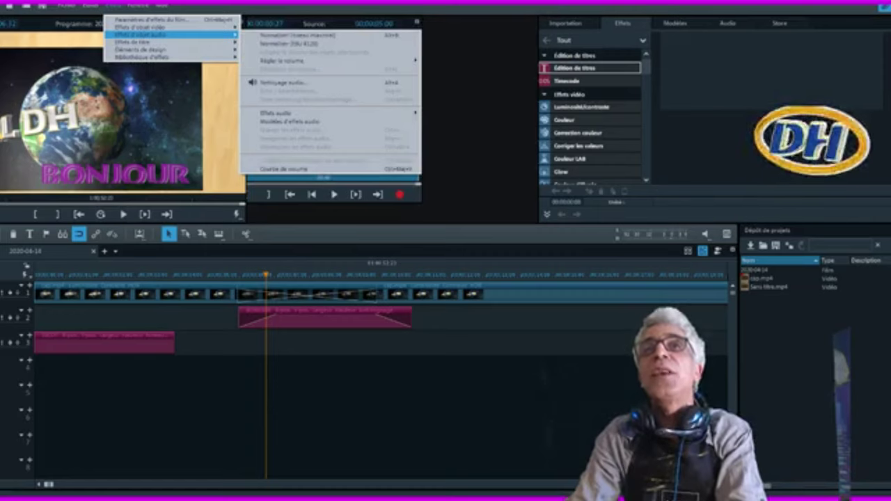
mouse_move(307, 61)
mouse_move(300, 113)
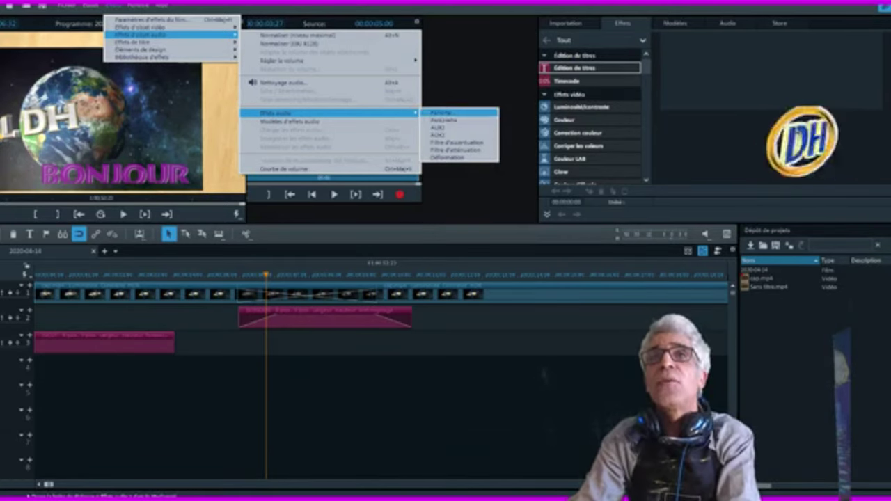
left_click(446, 113)
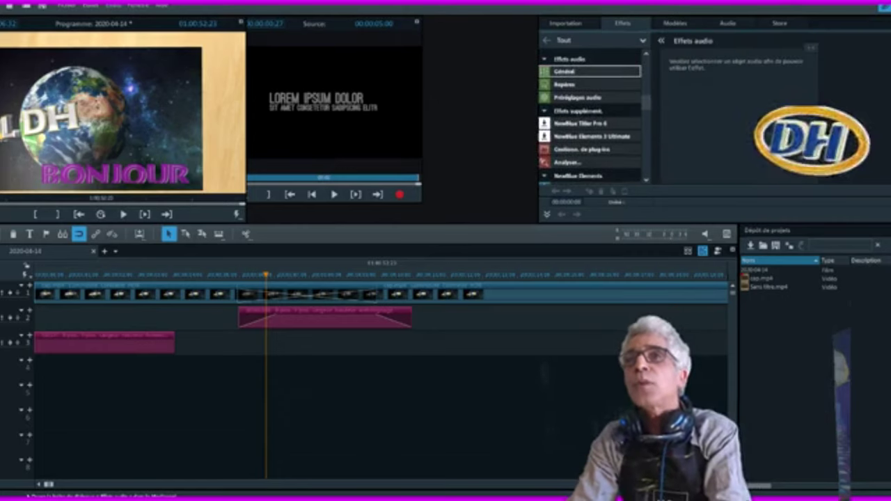
left_click(325, 318)
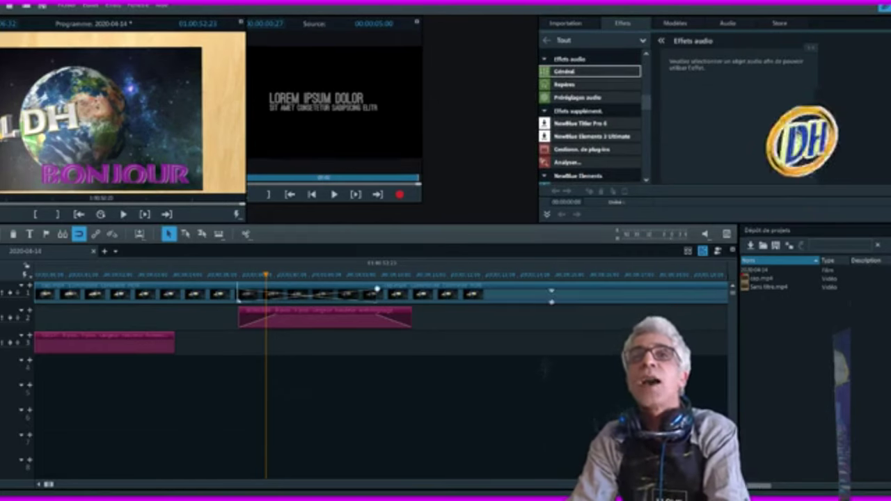
left_click(551, 294)
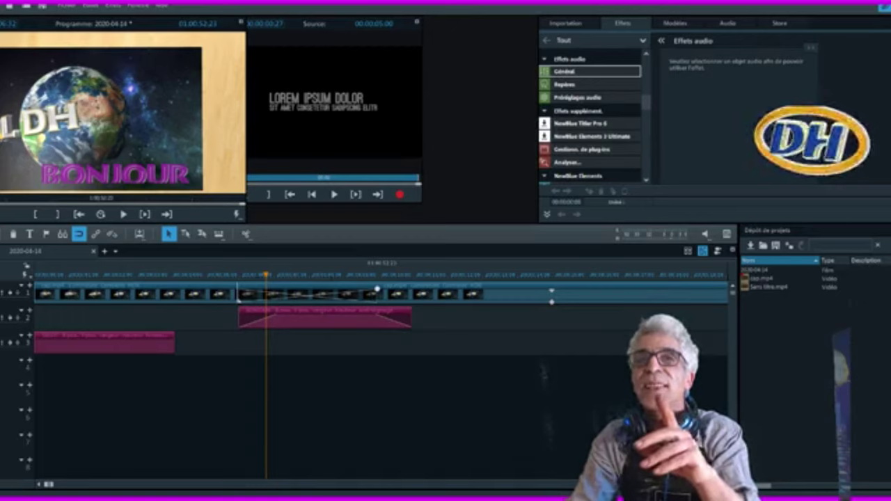
left_click(432, 295)
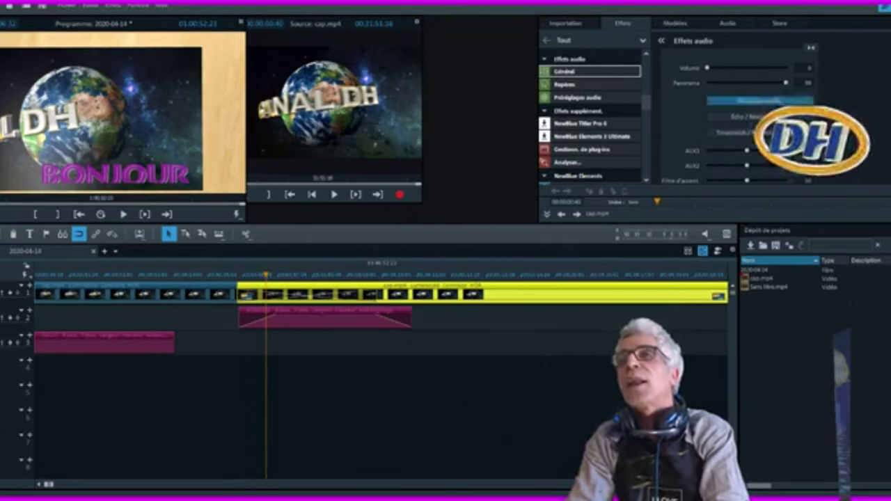
Try the second clip's volume at 100 and at a middle level, then set it back to 0.
left_click_drag(708, 68, 754, 69)
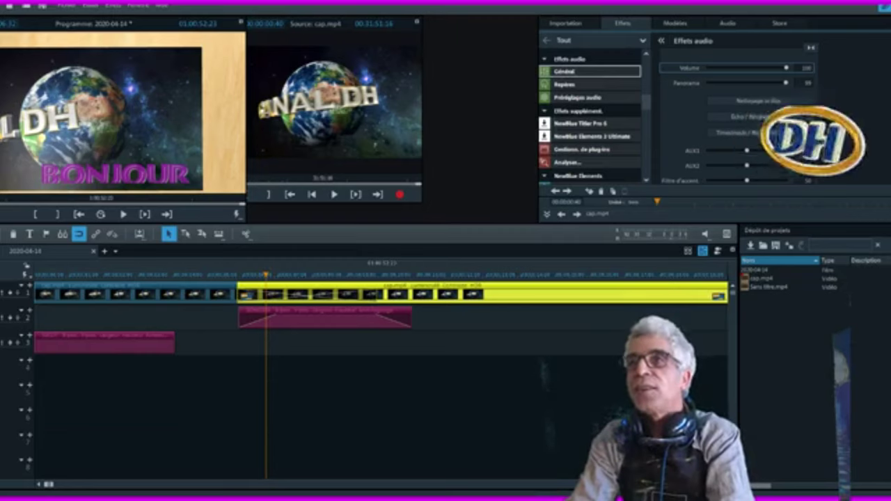
left_click_drag(787, 69, 757, 69)
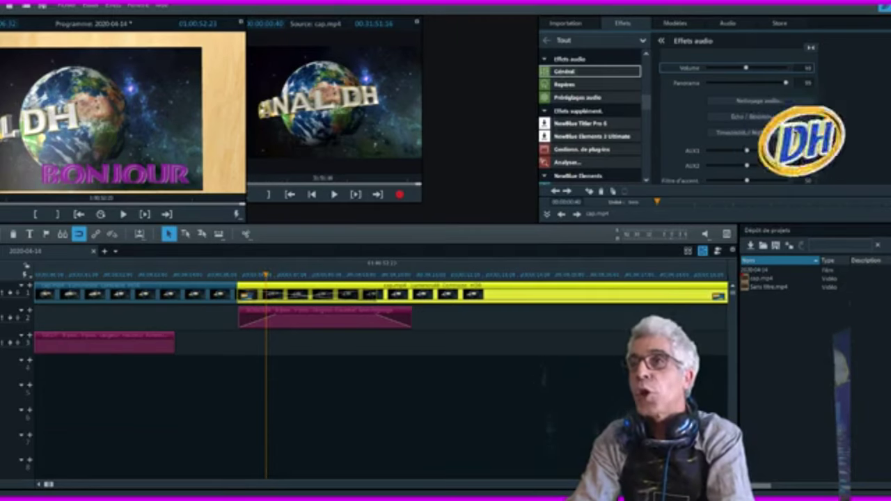
left_click_drag(722, 68, 707, 67)
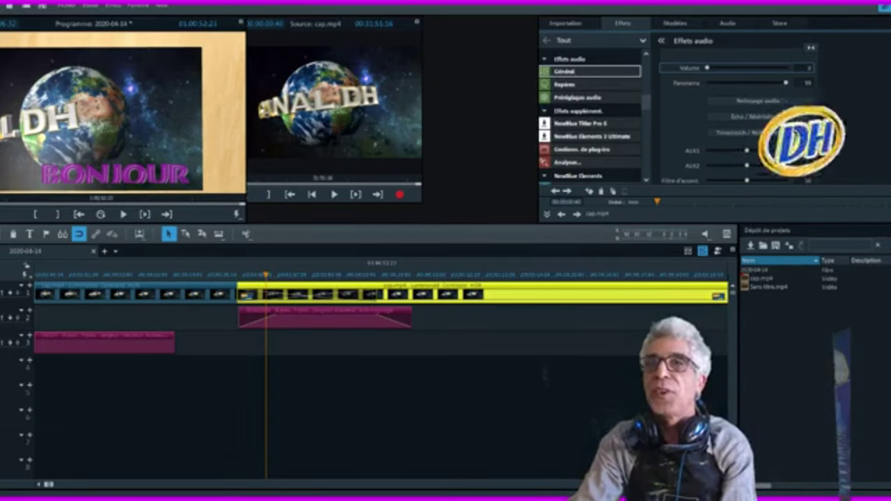
Play back part of the second clip on track 1 past the title to check its muted sound.
left_click(482, 275)
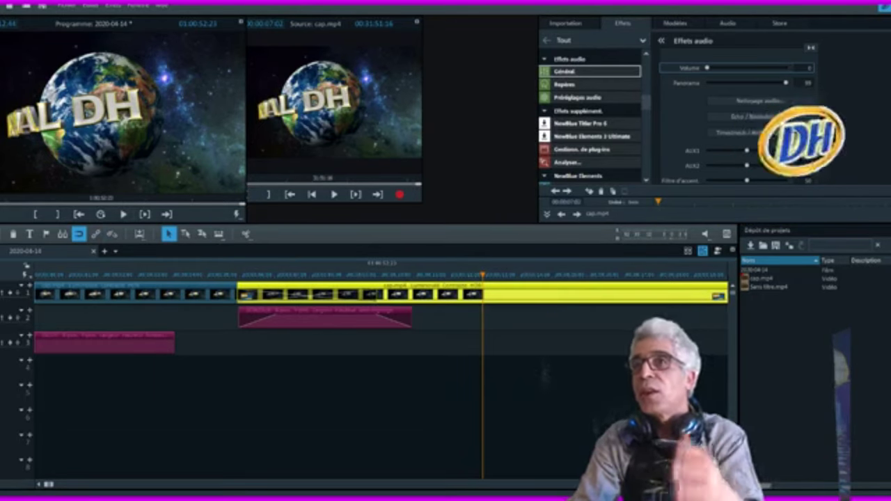
key("space")
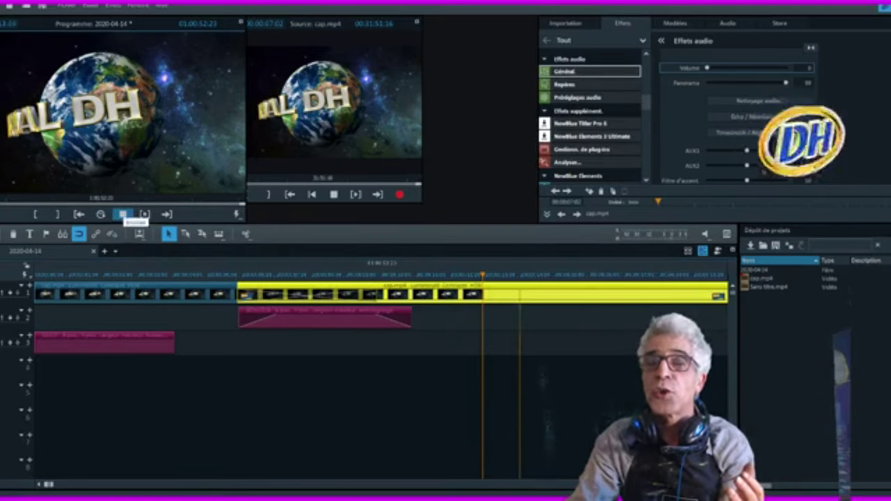
key("space")
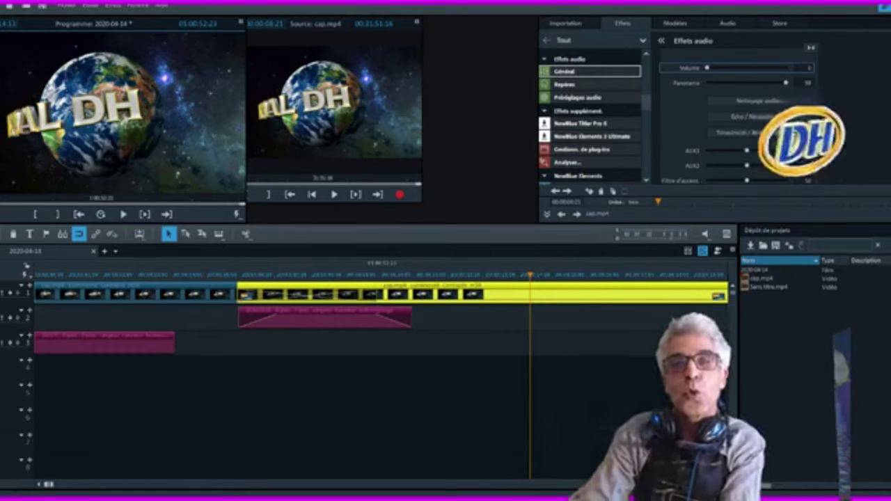
Clear the clip selection, switch to File Explorer and show the WAV audio files in the Musique folder.
left_click(202, 275)
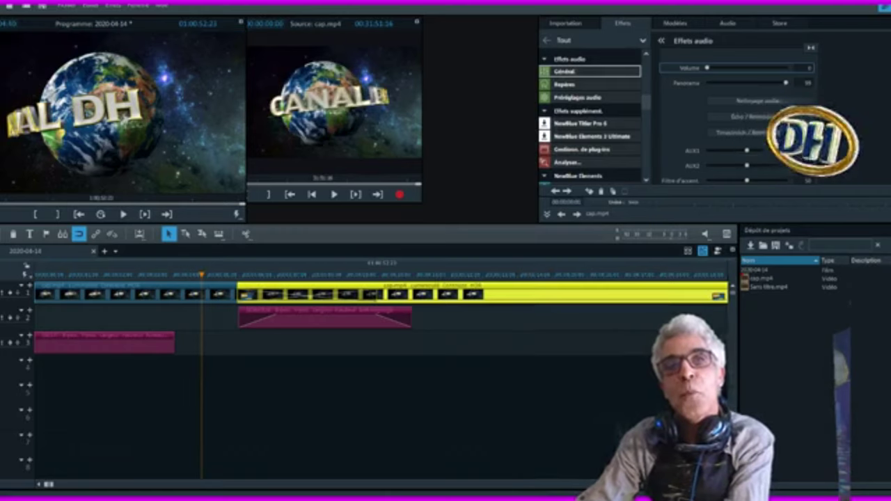
left_click(202, 390)
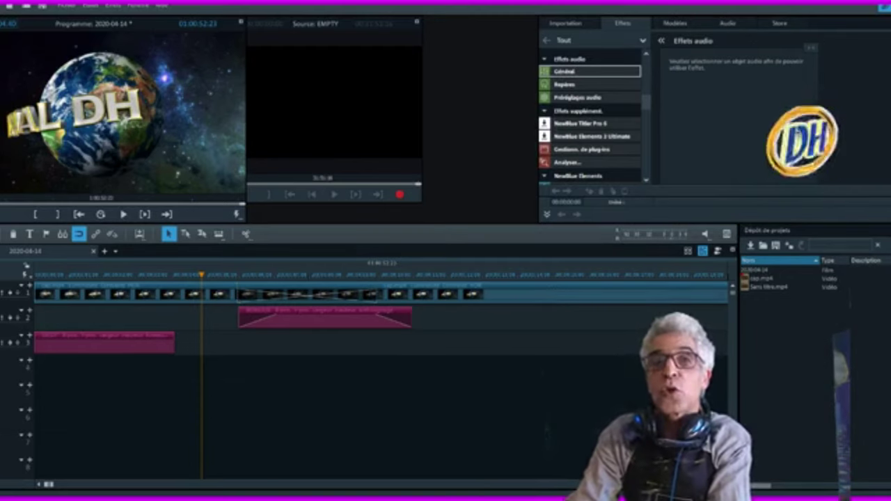
key("alt+Tab")
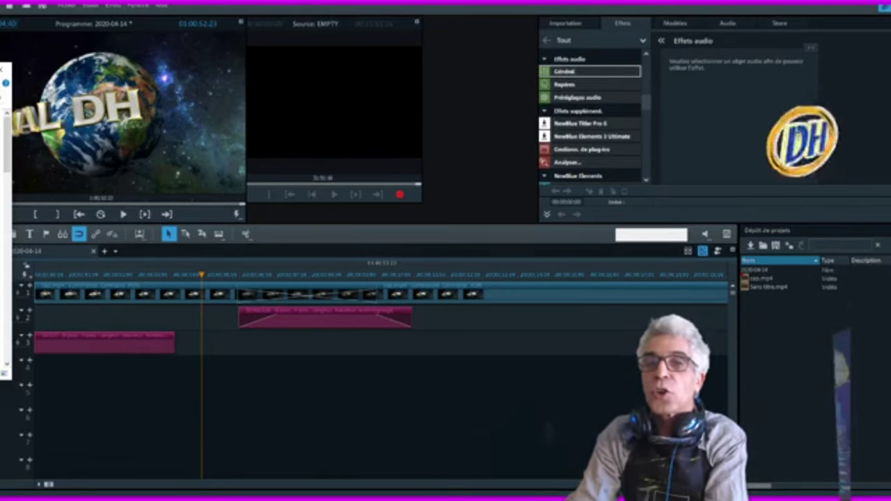
left_click_drag(0, 75, 280, 53)
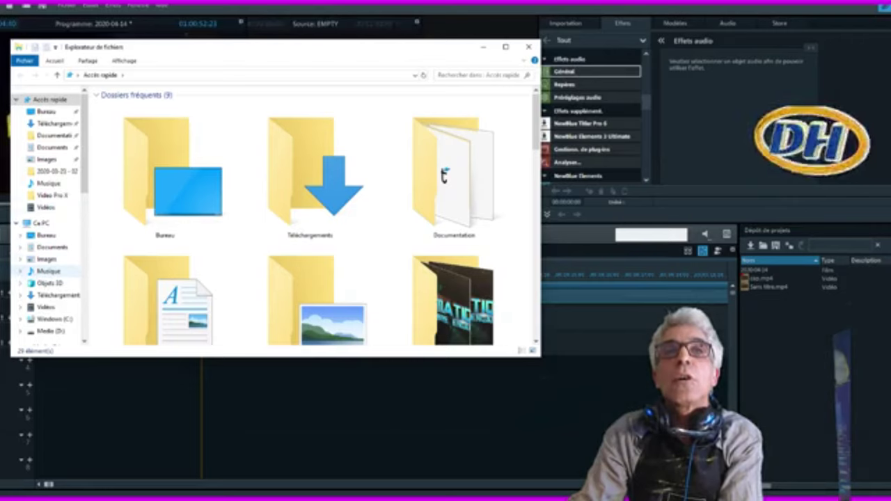
left_click(48, 270)
scroll(310, 216, "down", 3)
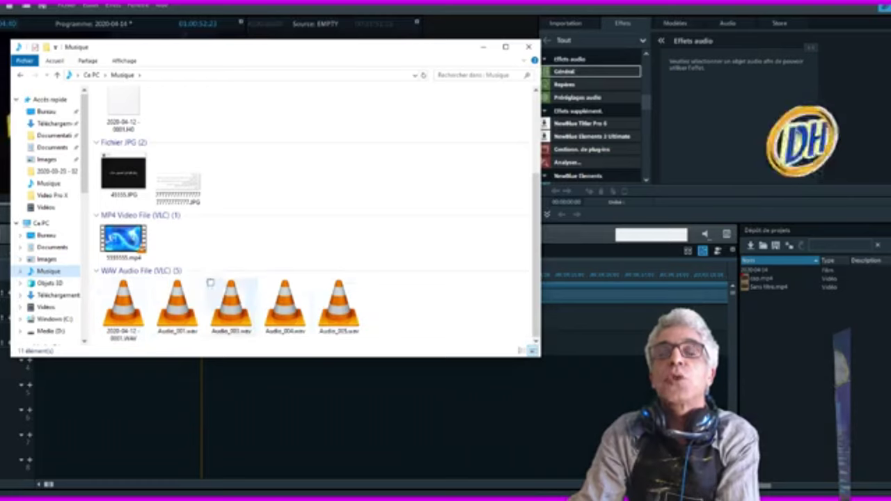
Add Audio_001.wav from File Explorer to the start of track 4 in the timeline.
left_click(177, 306)
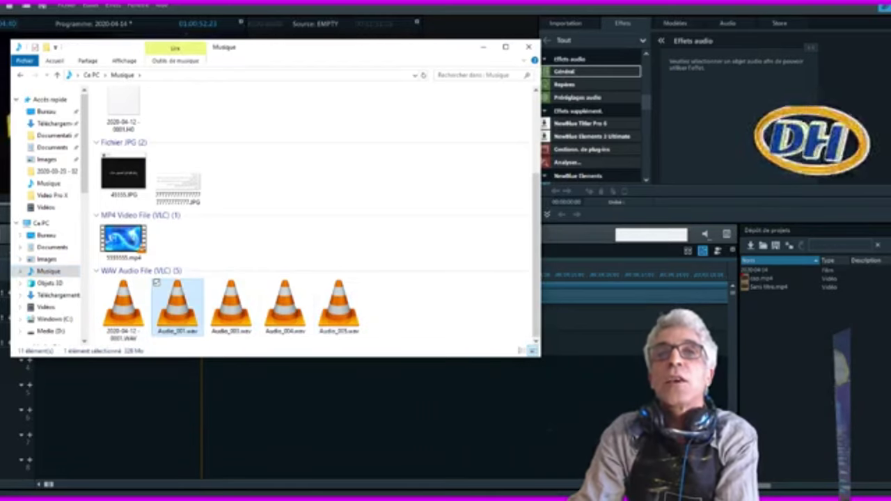
left_click_drag(258, 52, 587, 17)
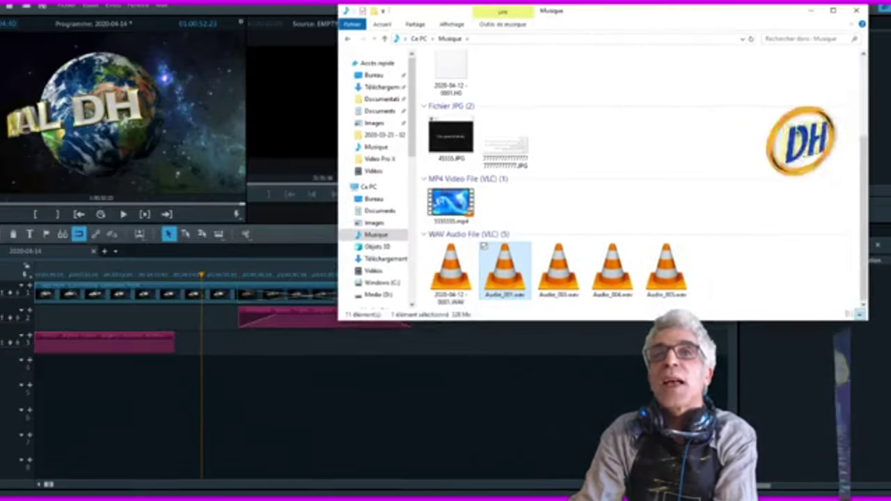
left_click_drag(505, 272, 39, 369)
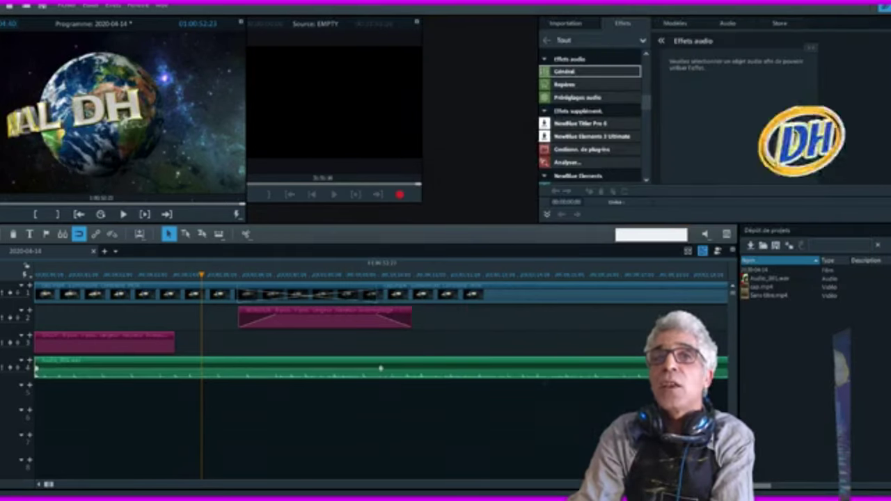
Show the full length of the film in the timeline and copy the Audio_001.wav clip on track 4.
left_click(147, 275)
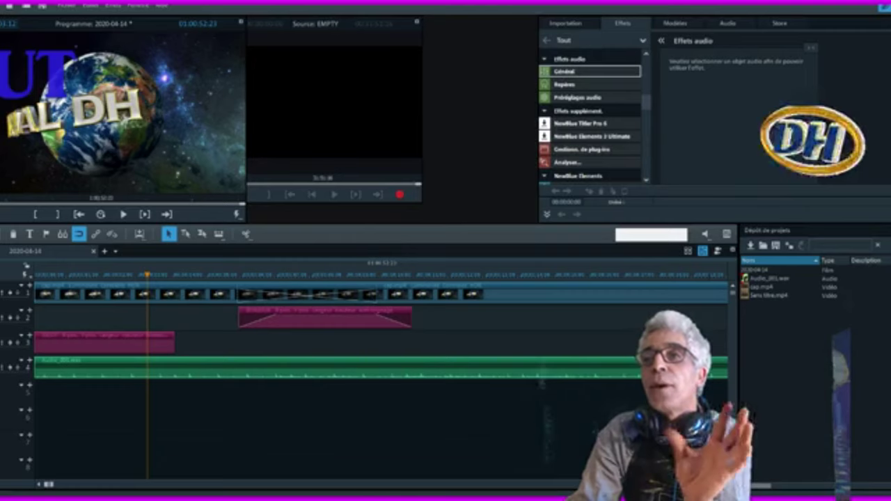
scroll(381, 348, "down", 3)
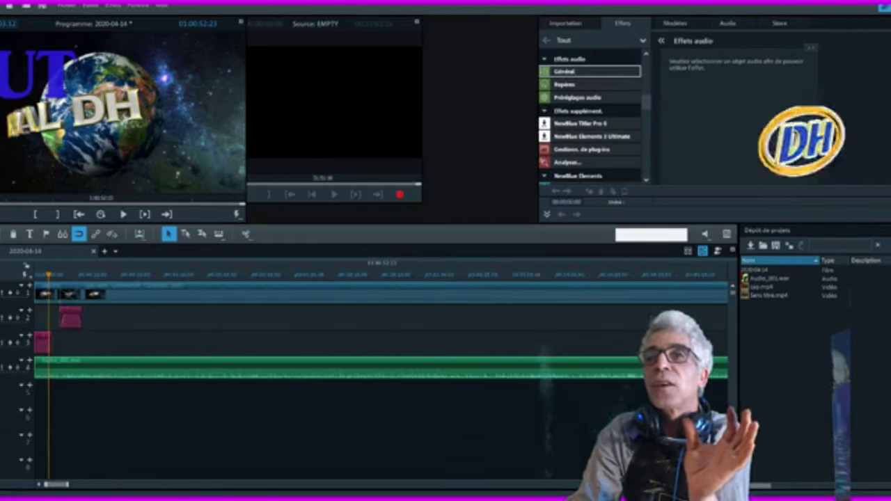
scroll(383, 348, "up", 5)
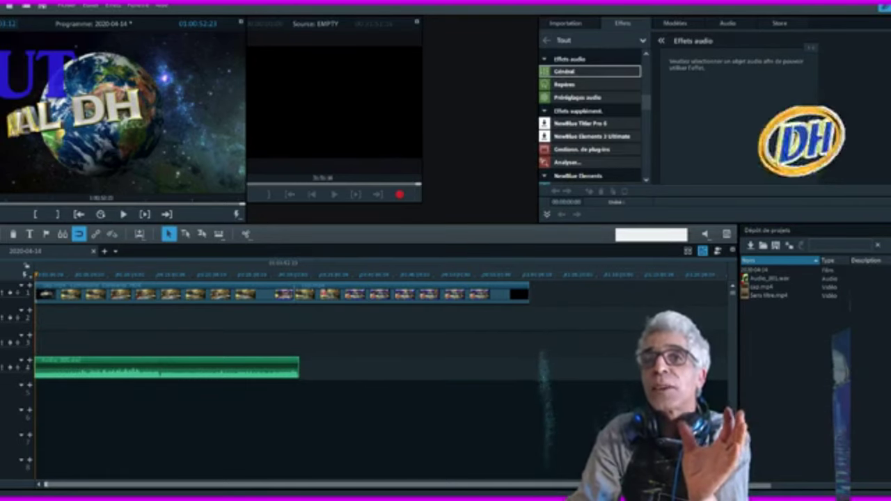
right_click(167, 369)
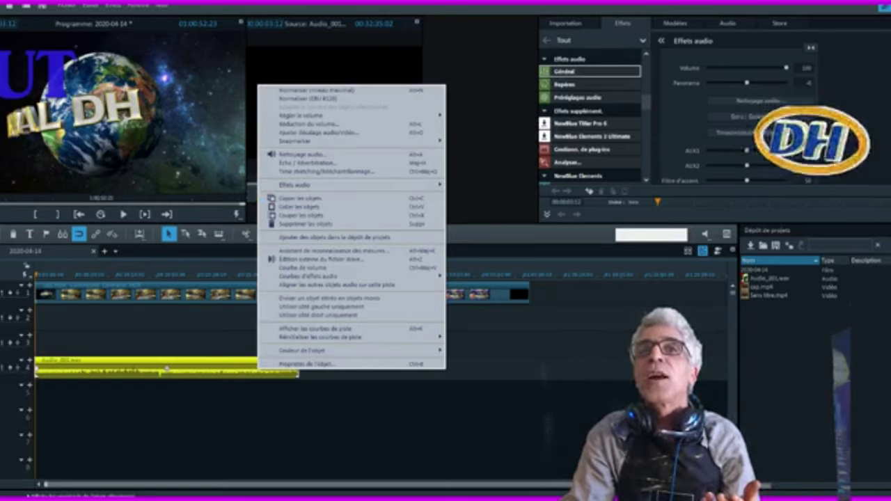
left_click(241, 411)
left_click(233, 369)
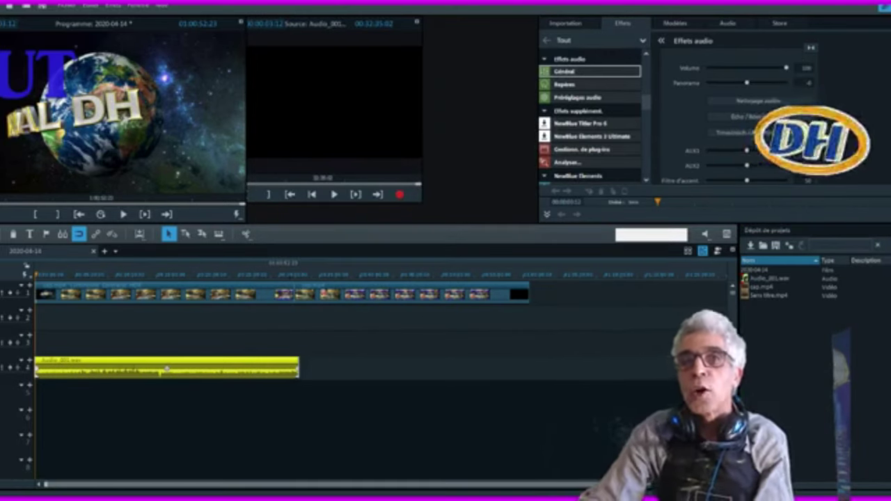
right_click(293, 370)
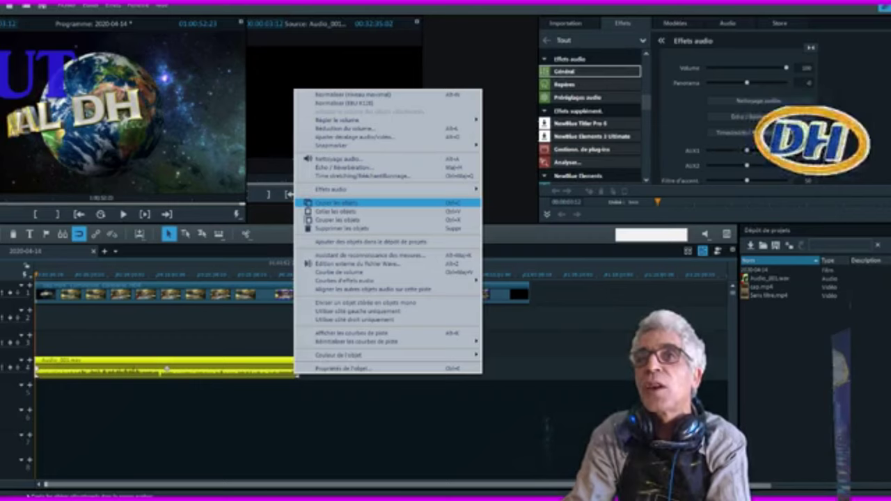
left_click(328, 203)
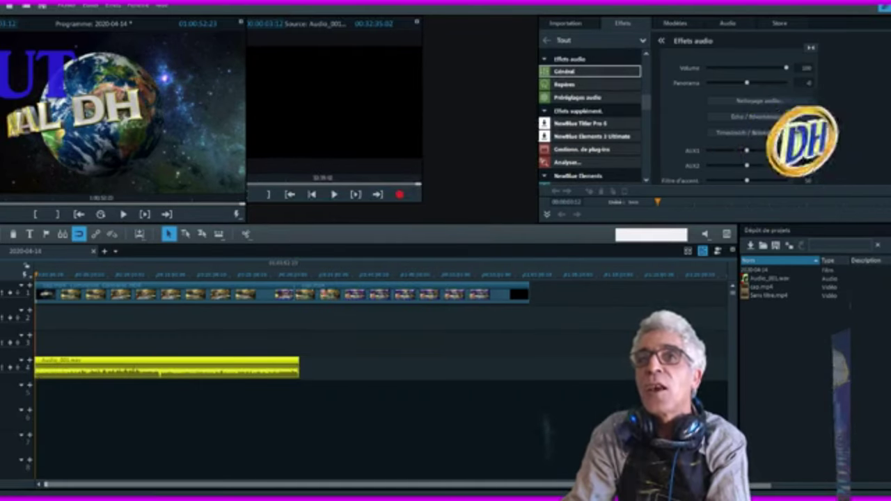
Paste the copied audio well past the first audio clip's end on track 4 and move it to track 3 behind the video's end.
left_click(300, 274)
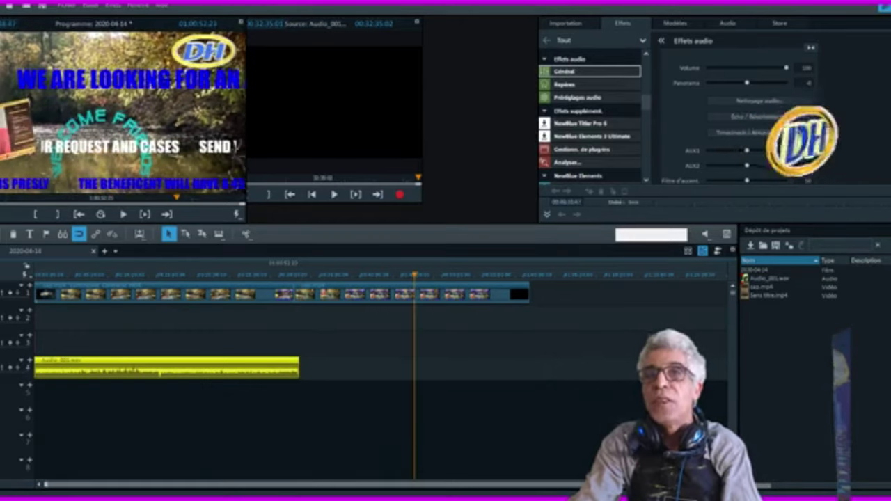
left_click_drag(415, 275, 396, 274)
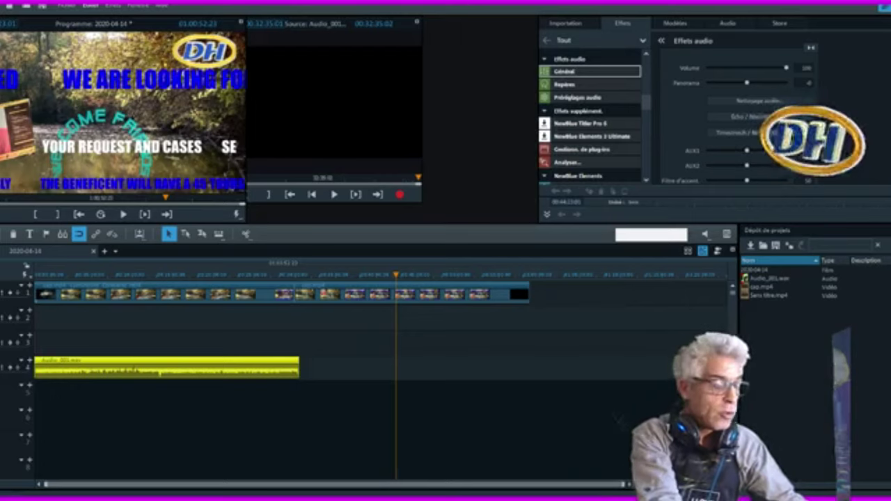
key("ctrl+v")
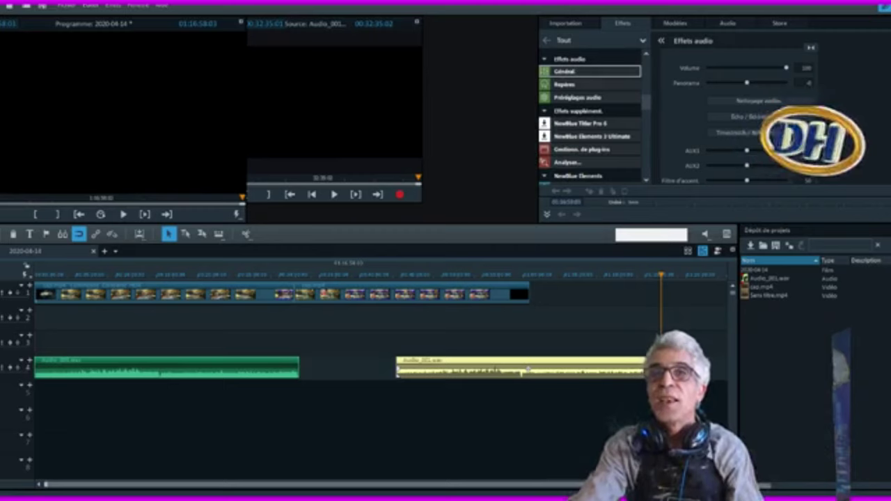
left_click(399, 275)
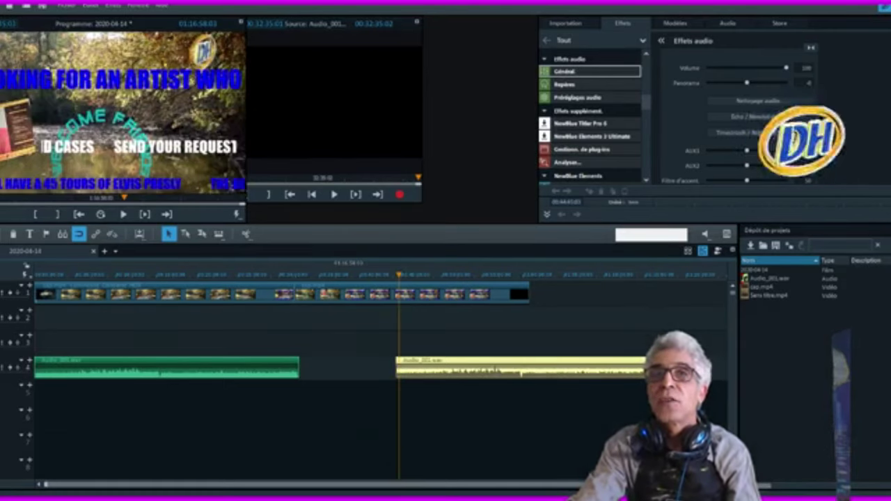
left_click_drag(528, 369, 622, 345)
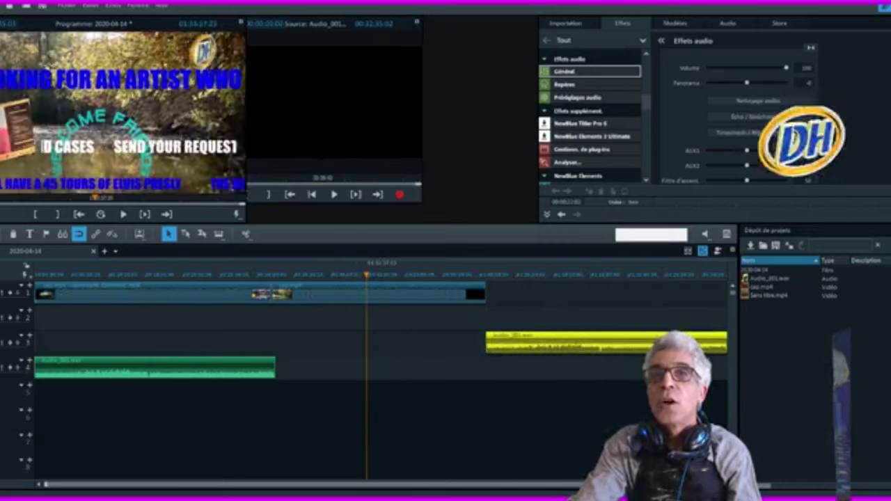
Paste the copied audio on track 4 directly against the end of the first Audio_001.wav clip.
left_click_drag(367, 275, 276, 275)
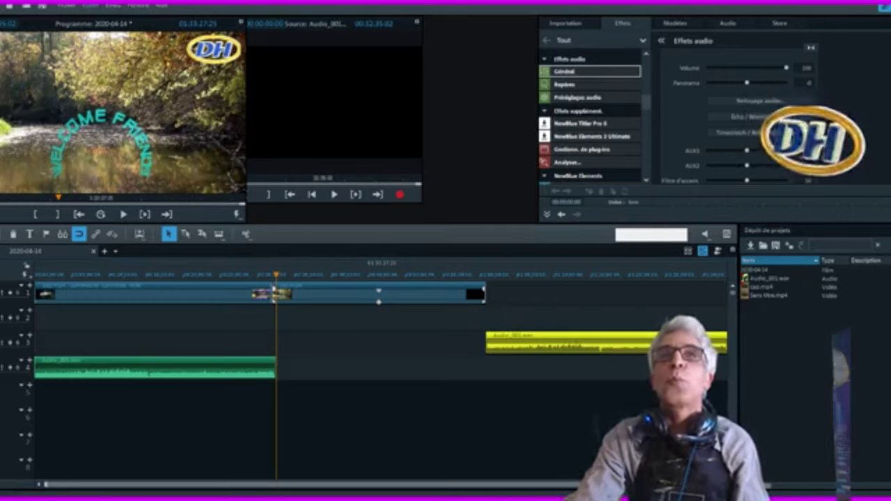
left_click(91, 4)
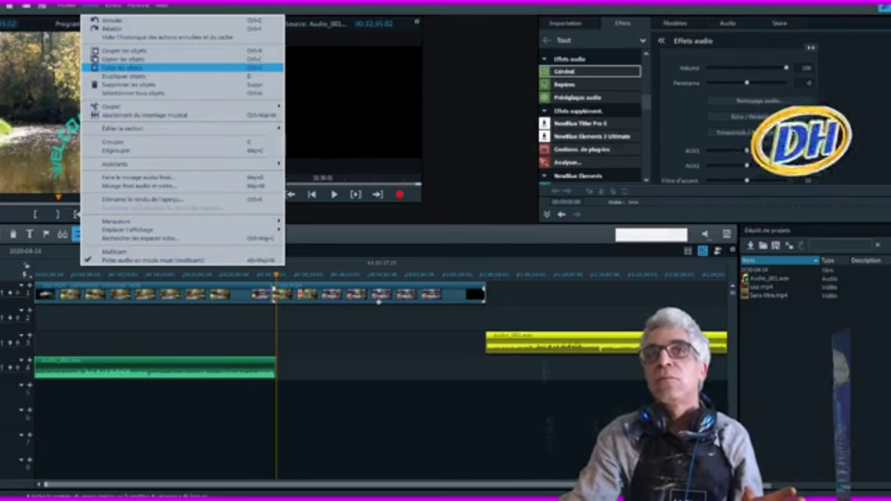
left_click(121, 67)
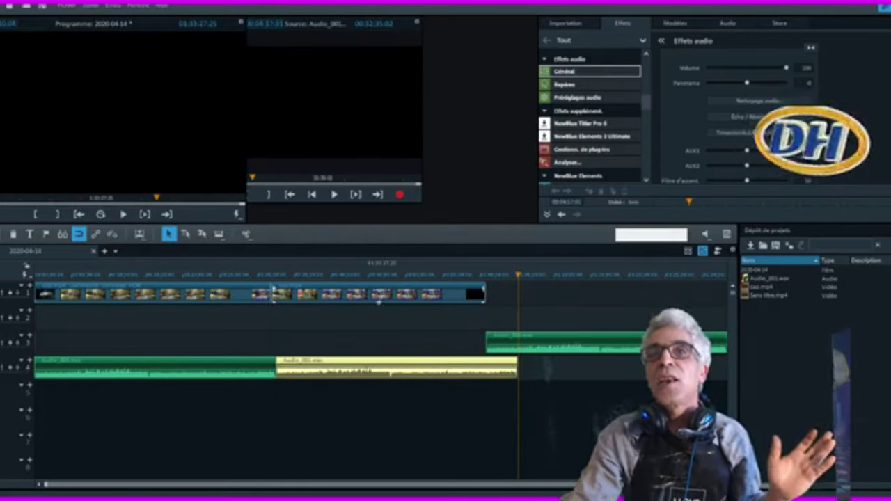
Delete the surplus audio copy on track 3.
left_click(606, 344)
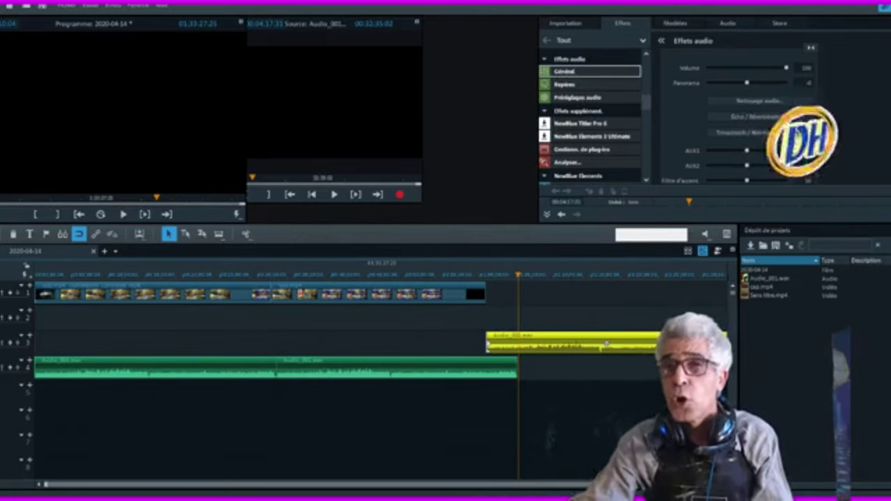
right_click(607, 345)
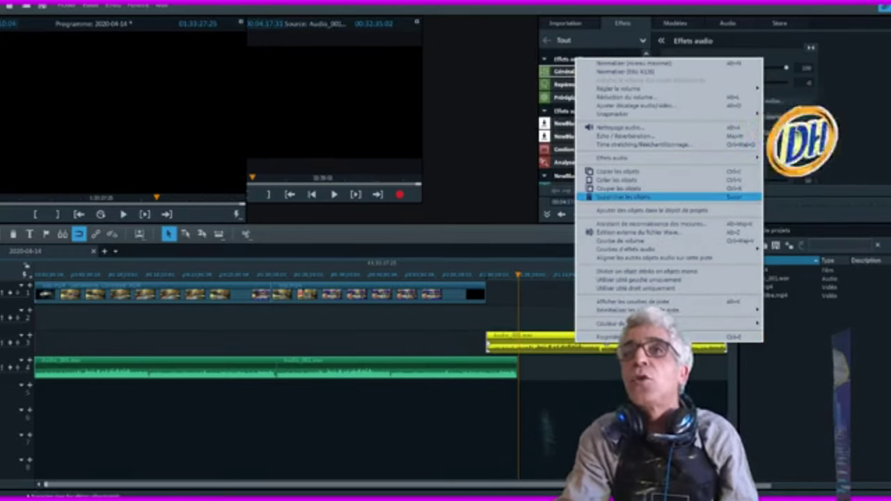
left_click(624, 198)
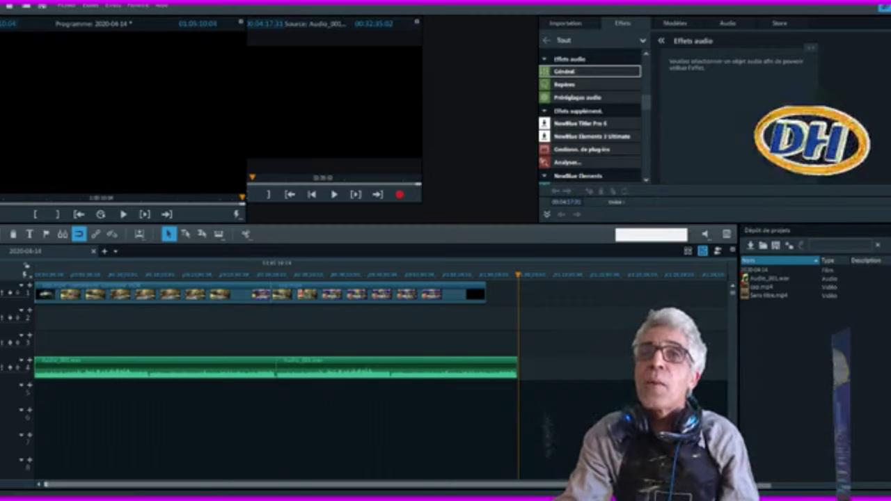
Split the second audio clip on track 4 at the end of the video and delete the excess piece.
left_click(486, 275)
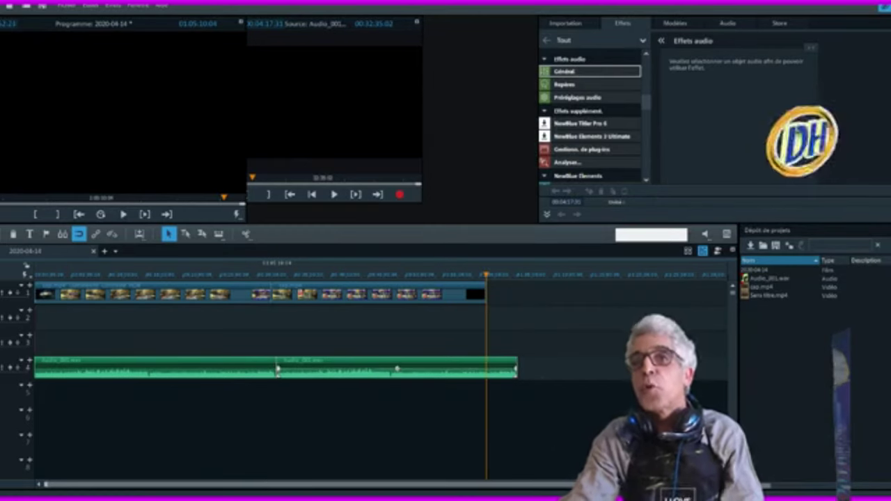
left_click(397, 368)
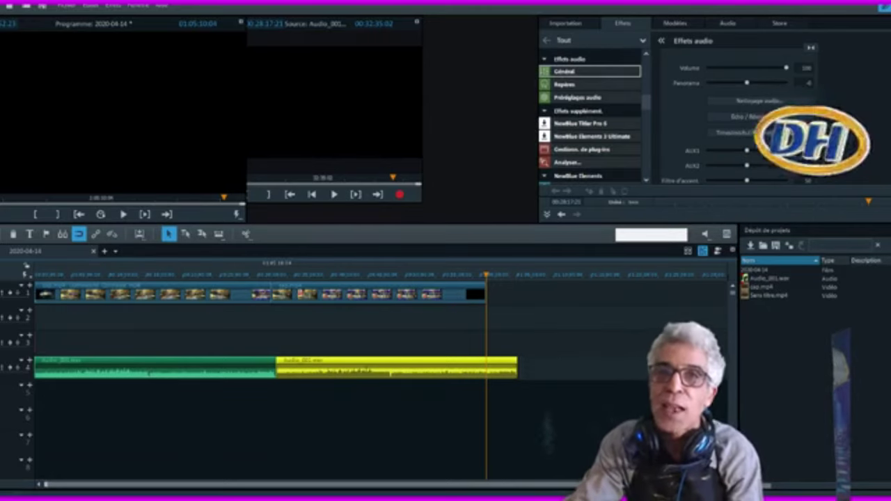
left_click(245, 234)
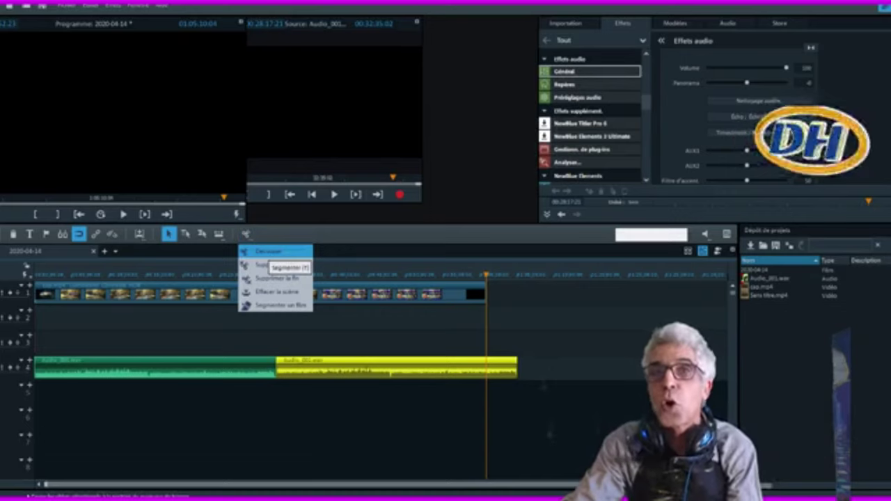
left_click(261, 252)
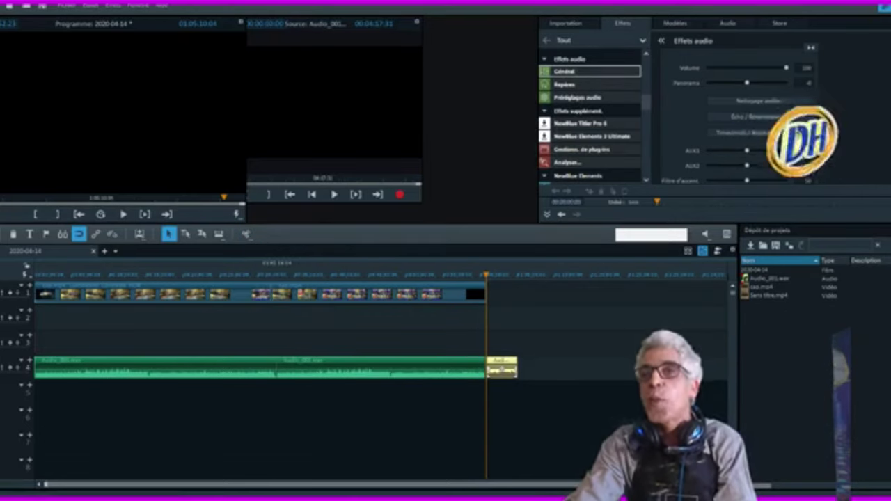
right_click(514, 367)
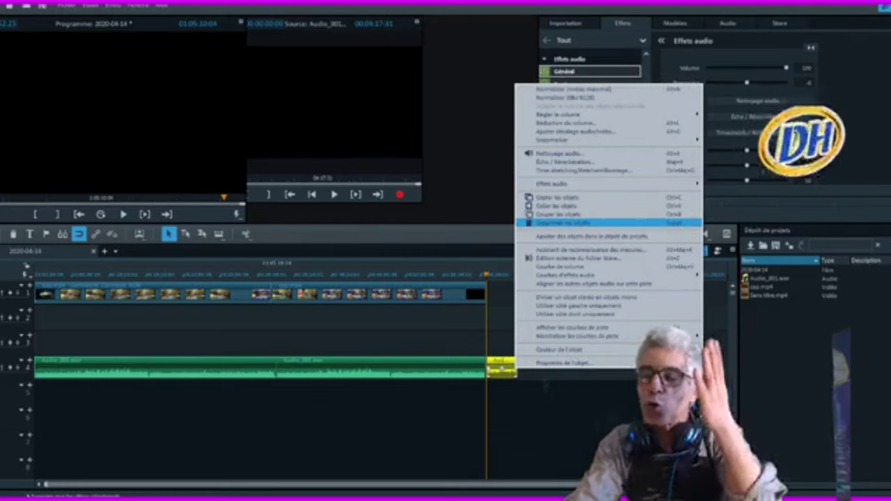
left_click(562, 223)
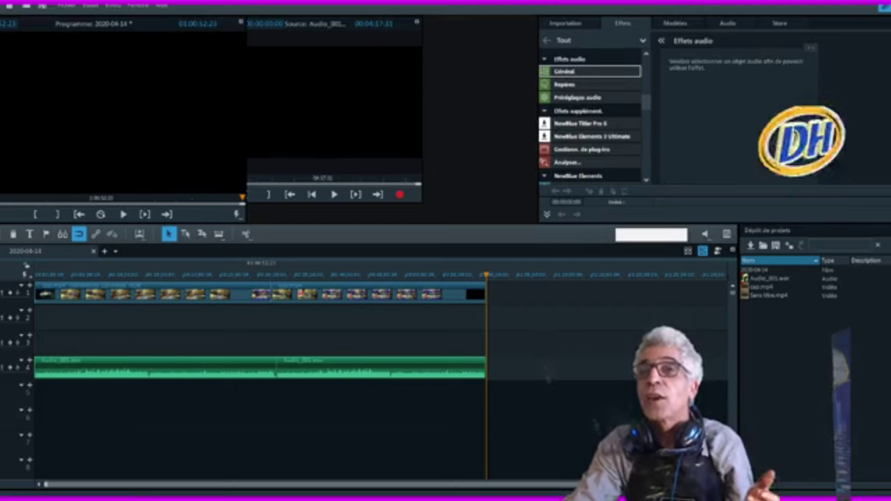
left_click(464, 275)
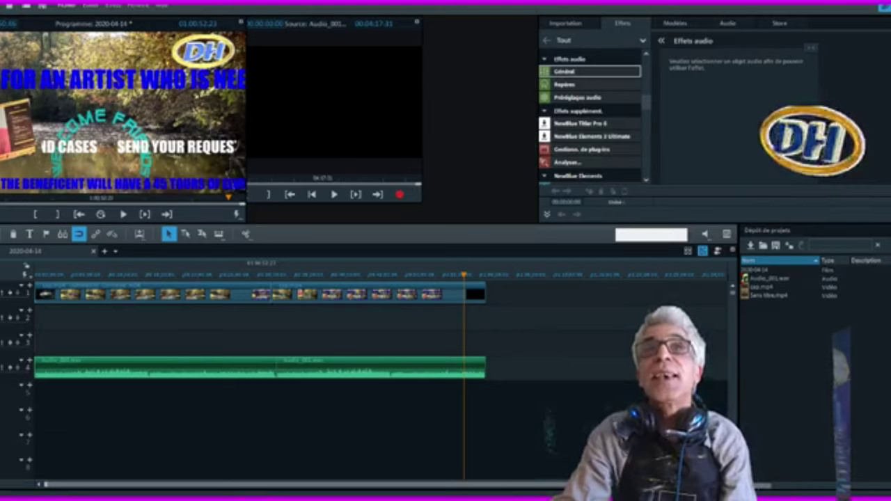
key("End")
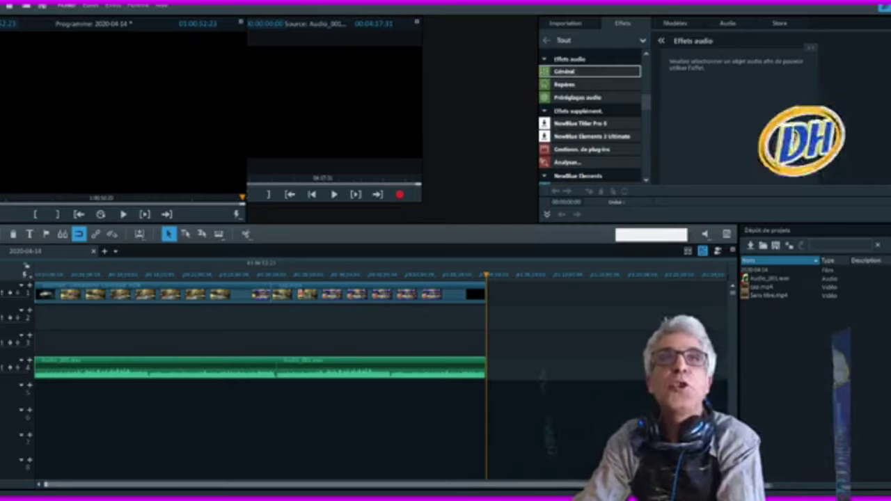
left_click(67, 6)
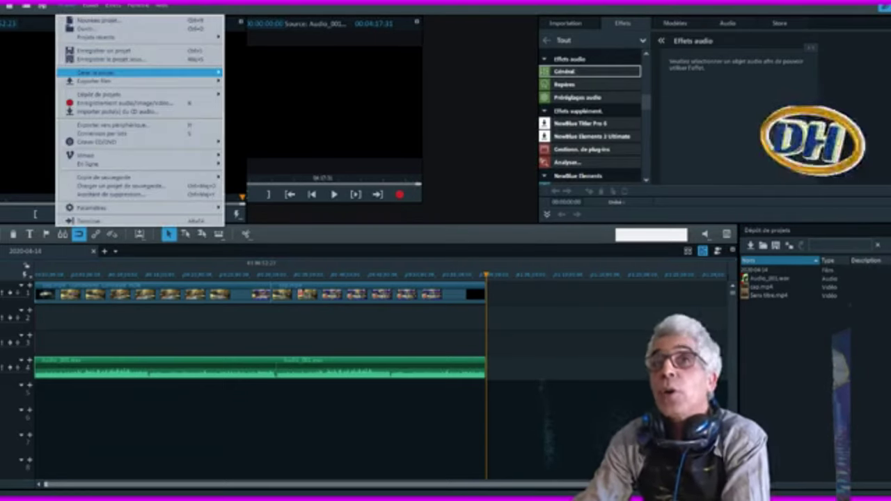
mouse_move(97, 72)
mouse_move(140, 81)
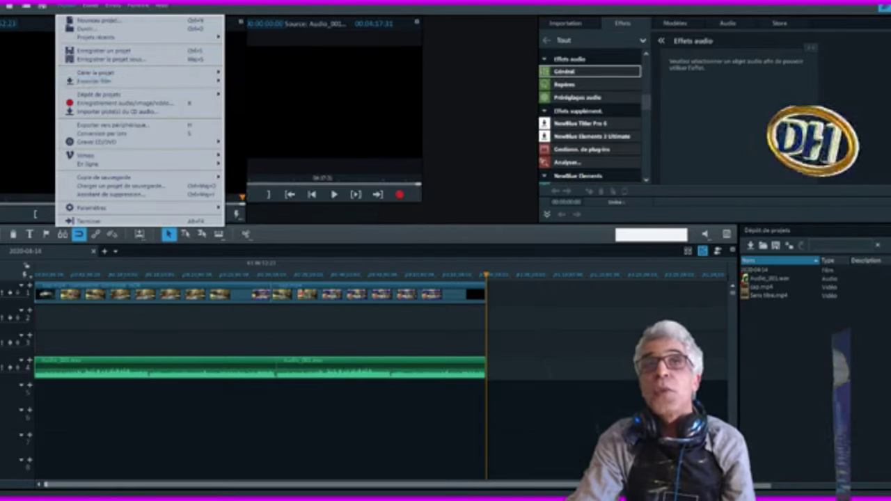
left_click(67, 6)
left_click(67, 6)
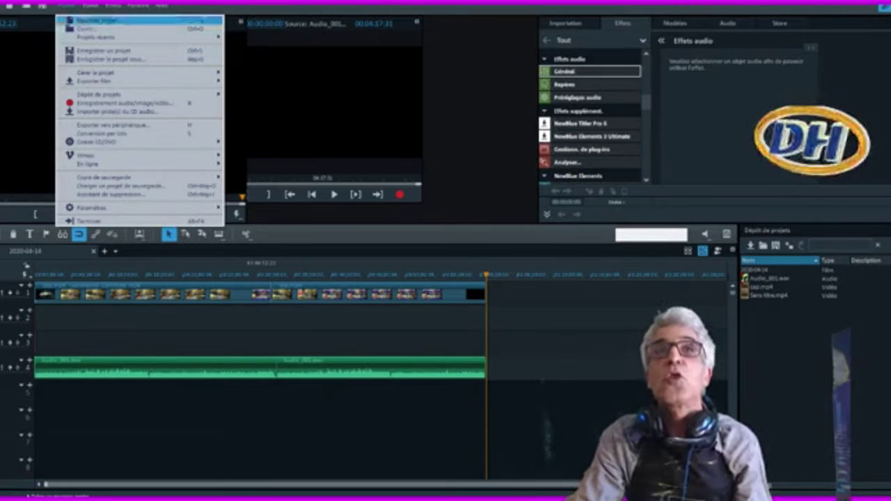
mouse_move(91, 6)
key("alt+f")
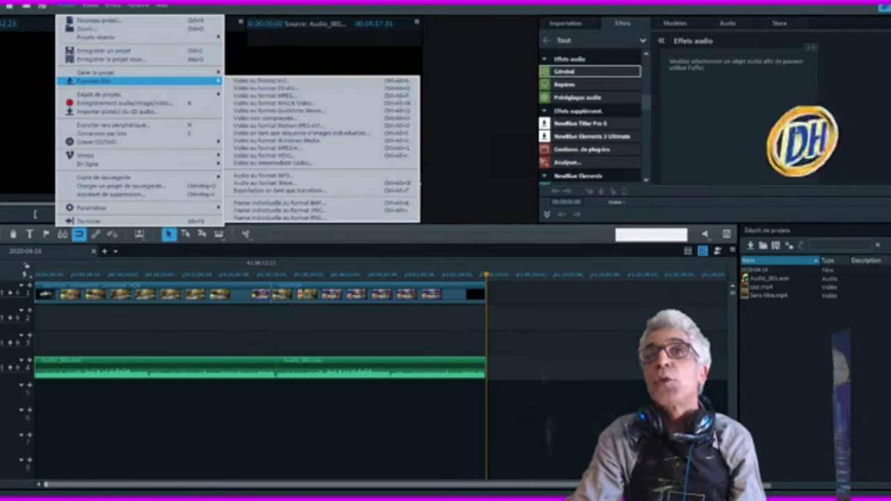
key("Left")
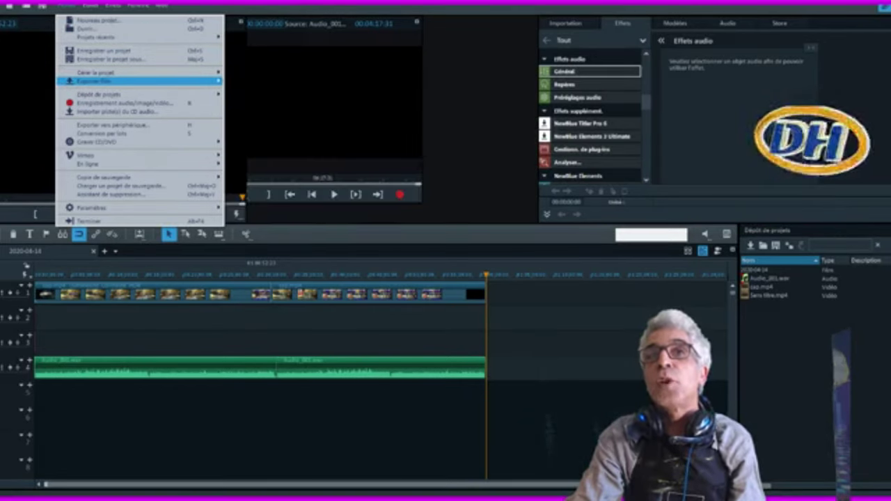
left_click(362, 188)
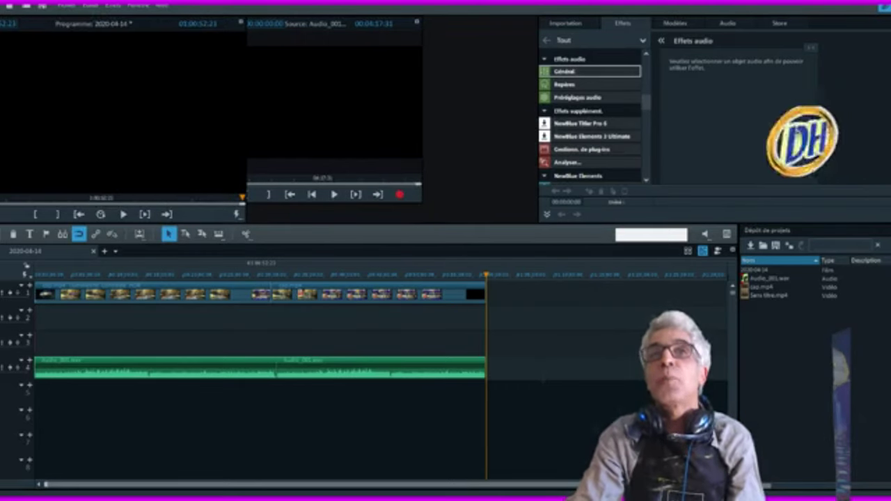
Open the export settings for saving the film as video in MPEG-4 format.
left_click(67, 5)
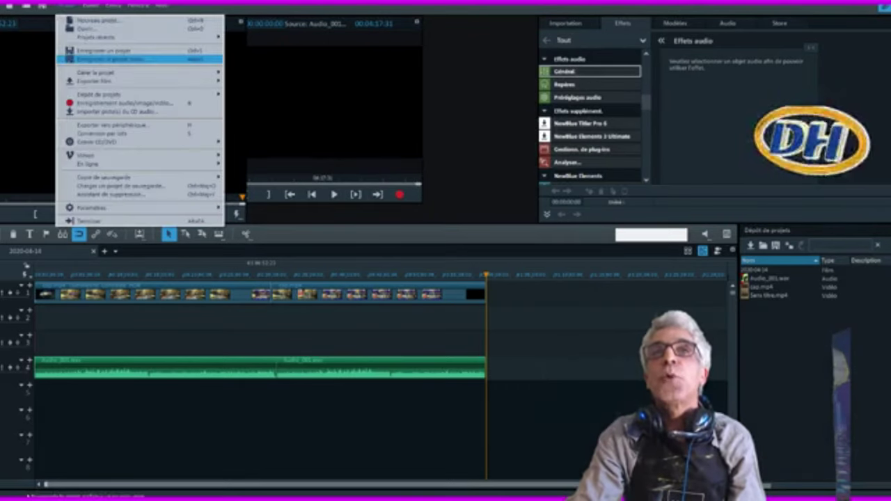
key("Down")
key("Down")
key("Right")
key("Down")
key("Down")
key("Down")
key("Down")
key("Down")
key("Down")
key("Down")
key("Down")
key("Down")
key("Down")
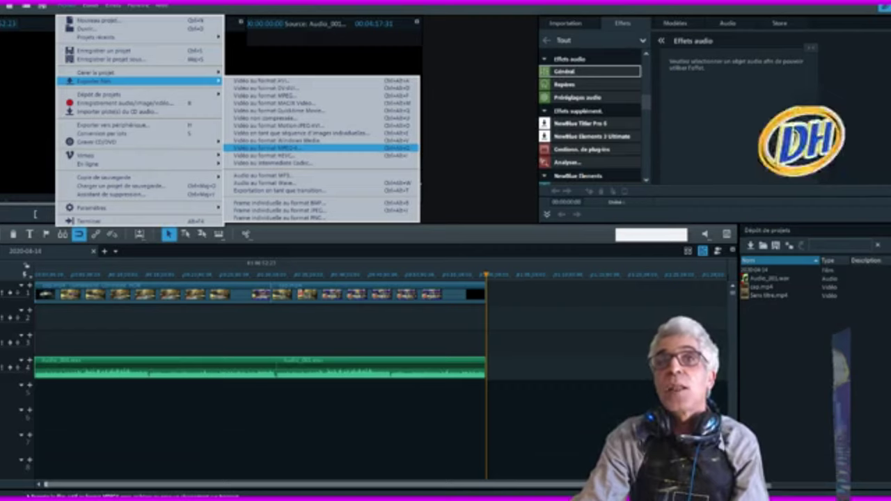
left_click(267, 148)
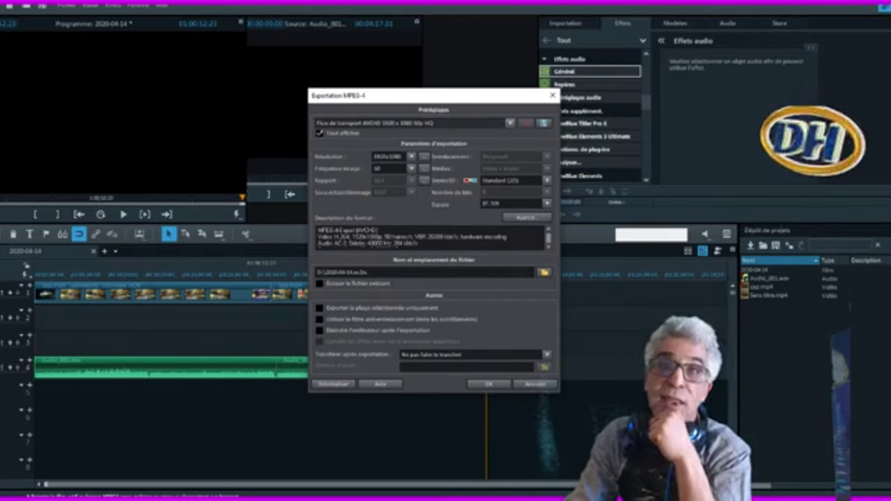
Examine the MPEG-4 export presets, including the 360°, 4K, FullHD, SD, UltraHD and Web formats with their resolutions and frame rates.
left_click(511, 123)
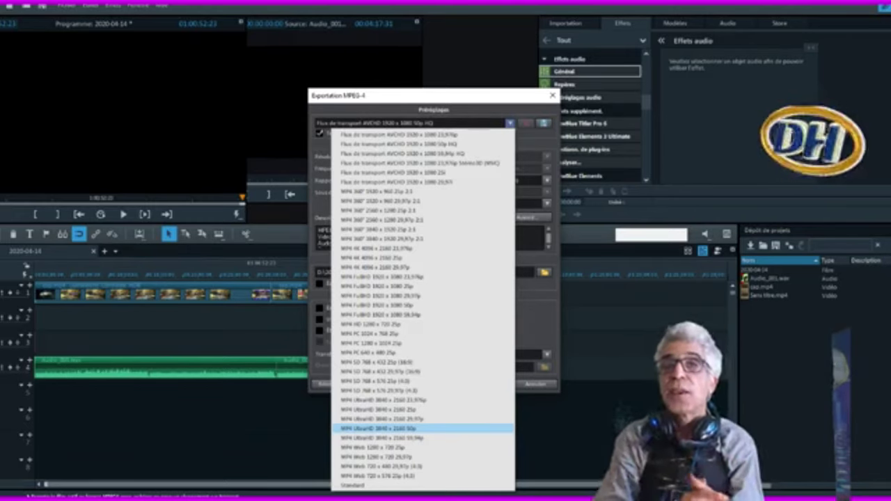
key("Down")
key("Down")
key("Down")
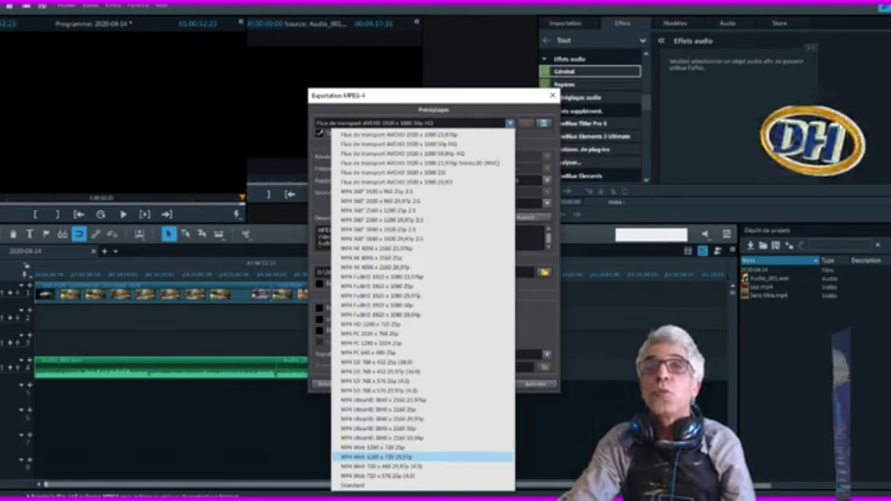
key("Down")
key("Up")
key("Up")
key("Up")
key("Up")
key("Up")
key("Up")
key("Up")
key("Up")
key("Up")
key("Up")
key("Up")
key("Up")
key("Down")
key("Down")
key("Down")
key("Down")
key("Down")
key("Down")
key("Down")
key("Down")
key("Down")
key("Down")
key("Down")
key("Down")
key("Down")
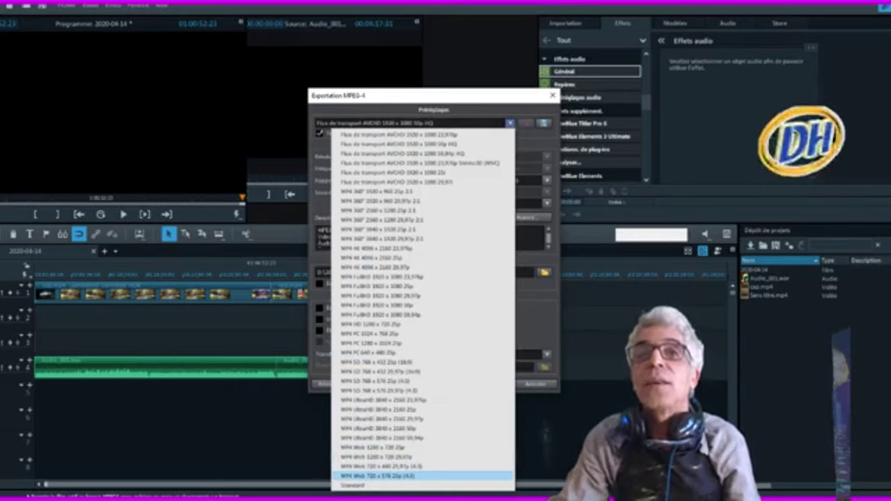
key("Up")
key("Up")
key("Up")
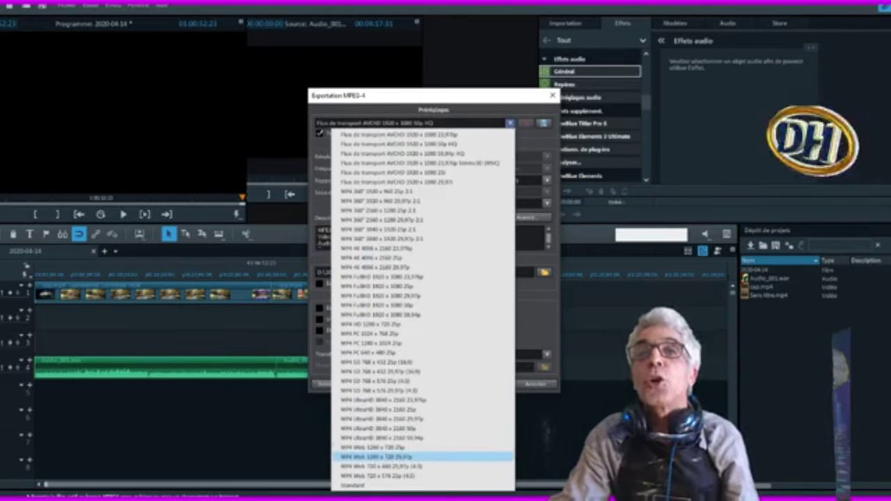
key("Up")
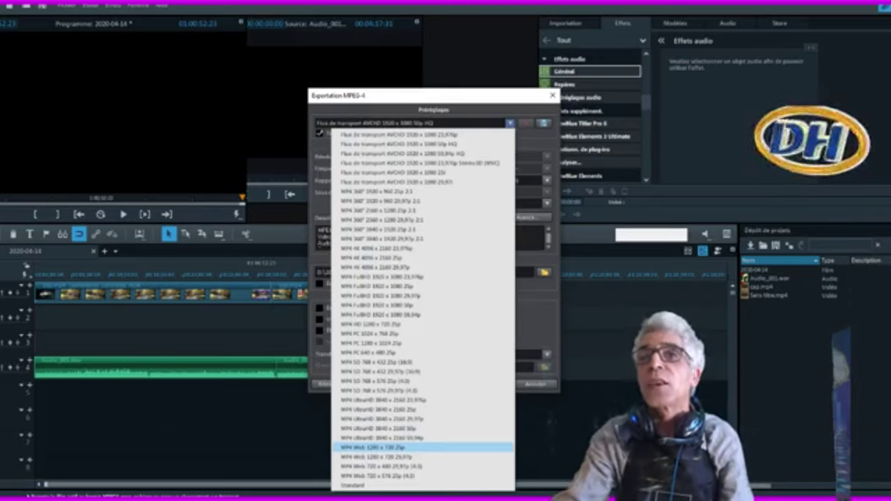
key("Up")
key("Up")
key("Up")
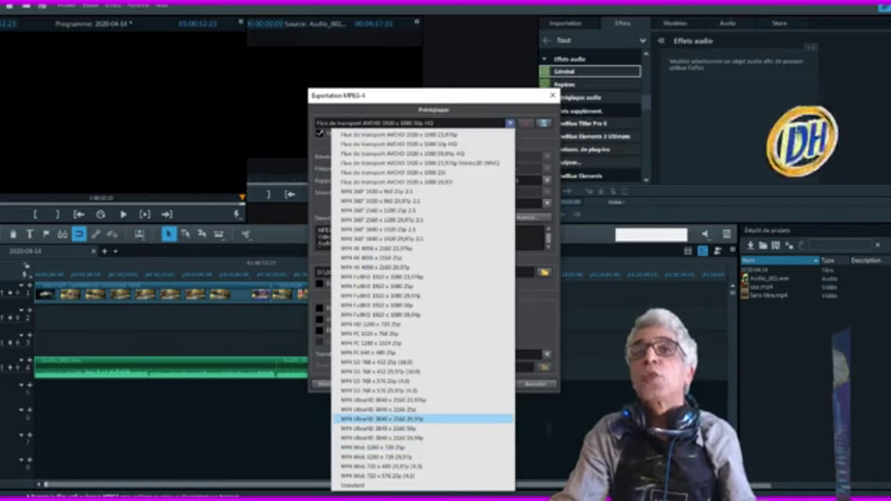
key("Down")
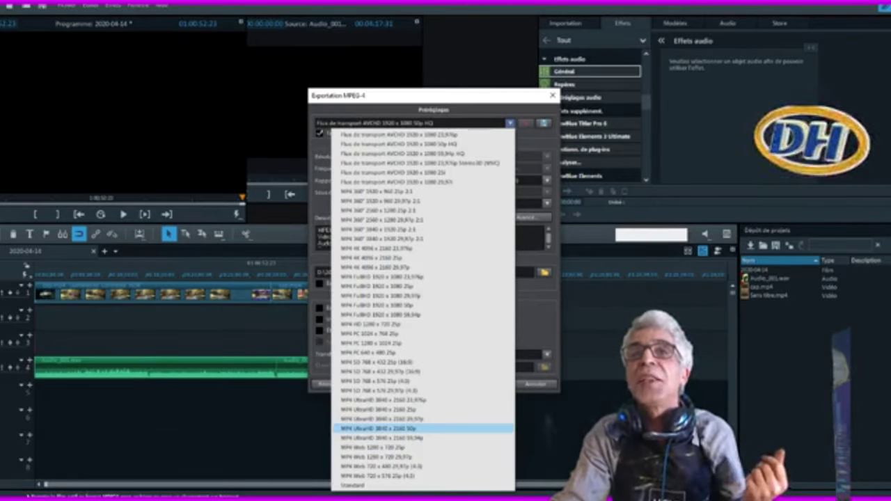
key("Up")
key("Up")
key("Up")
key("Up")
key("Up")
key("Up")
key("Up")
key("Up")
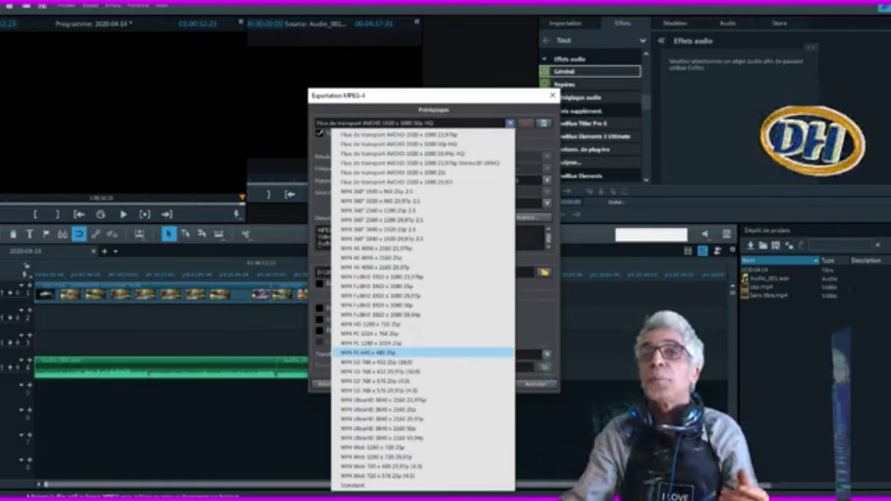
key("Down")
key("Down")
key("Down")
key("Down")
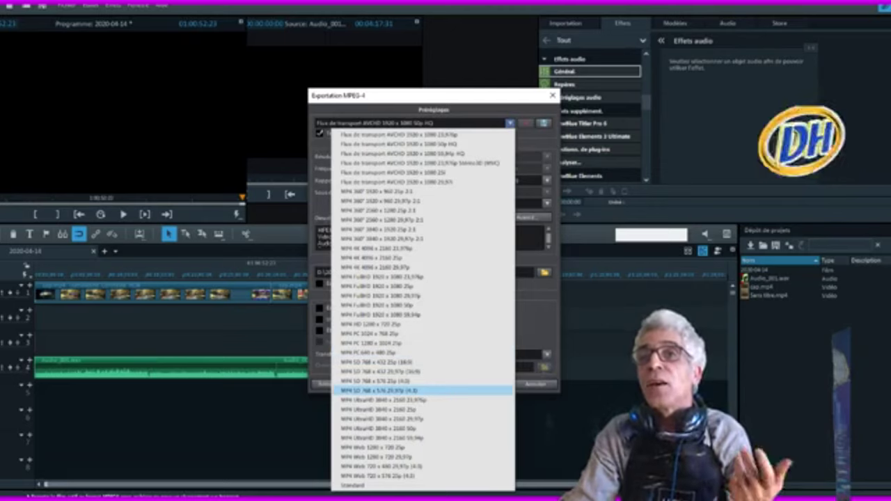
key("Up")
key("Up")
key("Up")
key("Up")
key("Up")
key("Up")
key("Down")
key("Up")
key("Up")
key("Up")
key("Up")
key("Up")
key("Up")
key("Down")
key("Down")
key("Down")
key("Down")
key("Down")
key("Down")
key("Down")
key("Down")
key("Down")
key("Down")
key("Down")
key("Down")
key("Down")
key("Down")
key("Down")
key("Down")
key("Down")
key("Down")
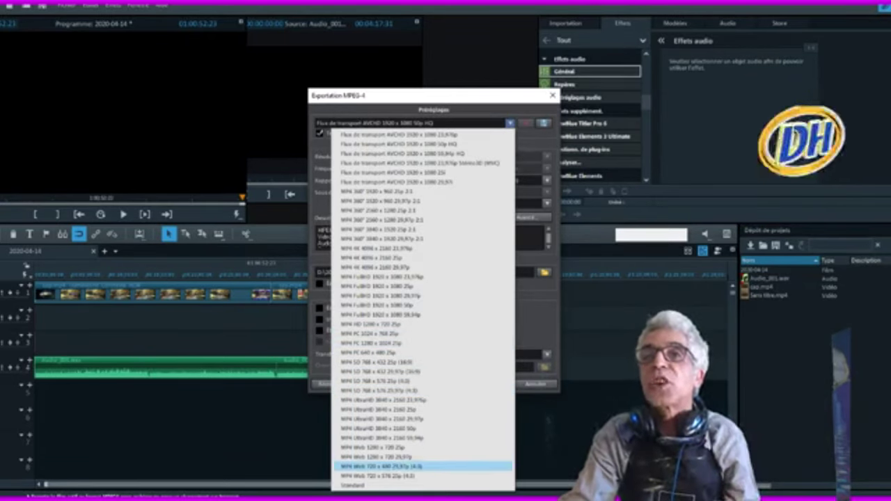
key("Down")
key("Up")
key("Up")
key("Up")
key("Up")
key("Up")
key("Up")
key("Up")
key("Up")
key("Up")
key("Up")
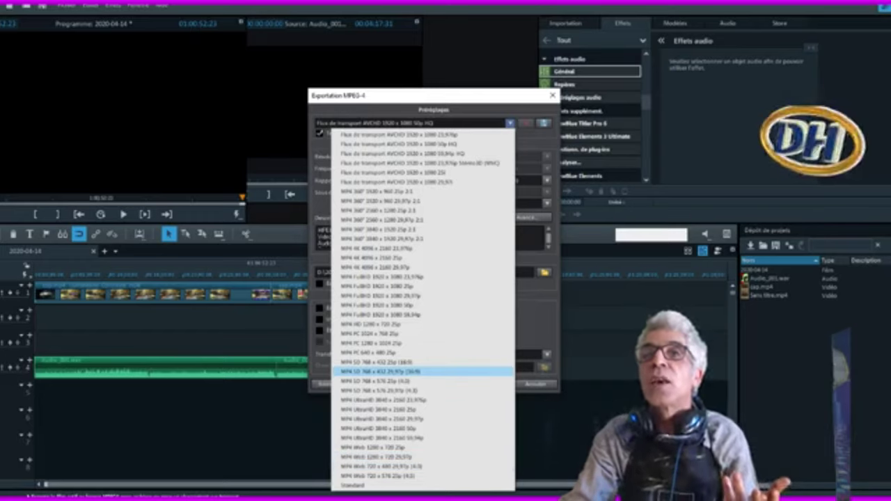
key("Up")
key("Up")
key("Up")
key("Up")
key("Up")
key("Up")
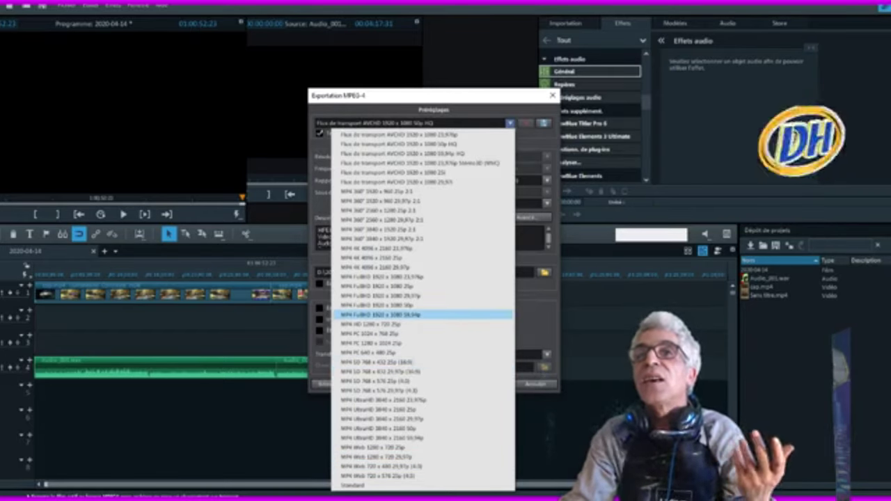
key("Up")
key("Up")
key("Up")
key("Up")
key("Up")
key("Up")
key("Up")
key("Up")
key("Down")
key("Down")
key("Down")
key("Down")
key("Down")
key("Down")
key("Down")
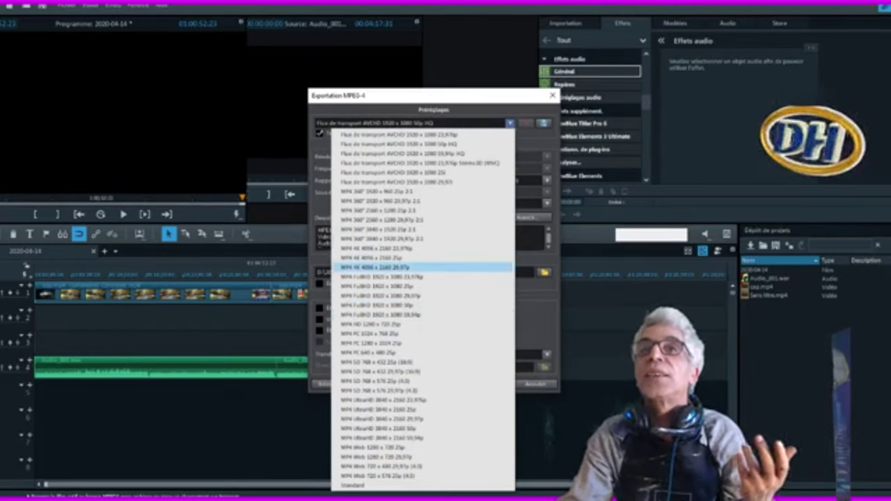
key("Up")
key("Up")
key("Up")
key("Up")
key("Up")
key("Up")
key("Up")
key("Up")
key("Up")
key("Up")
key("Up")
key("Up")
key("Up")
key("Up")
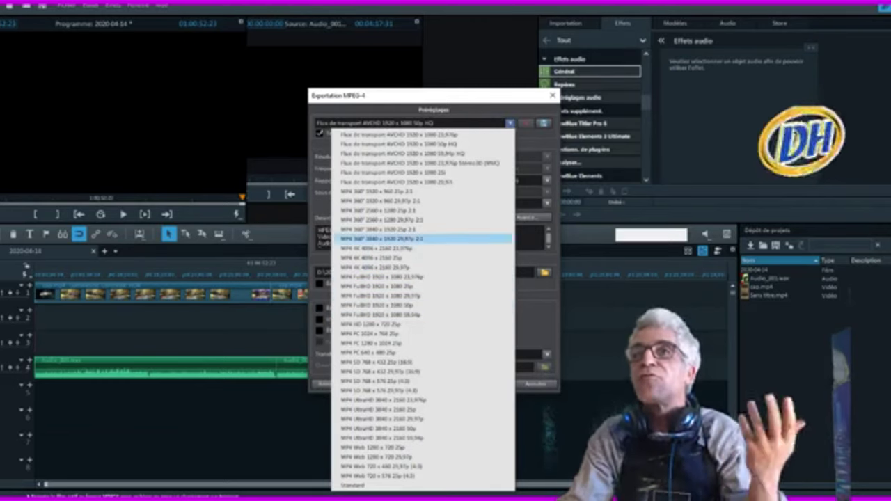
Choose the MP4 FullHD 1920 x 1080 29,97p export preset and name the output file 123 on the Media (D:) drive.
key("Down")
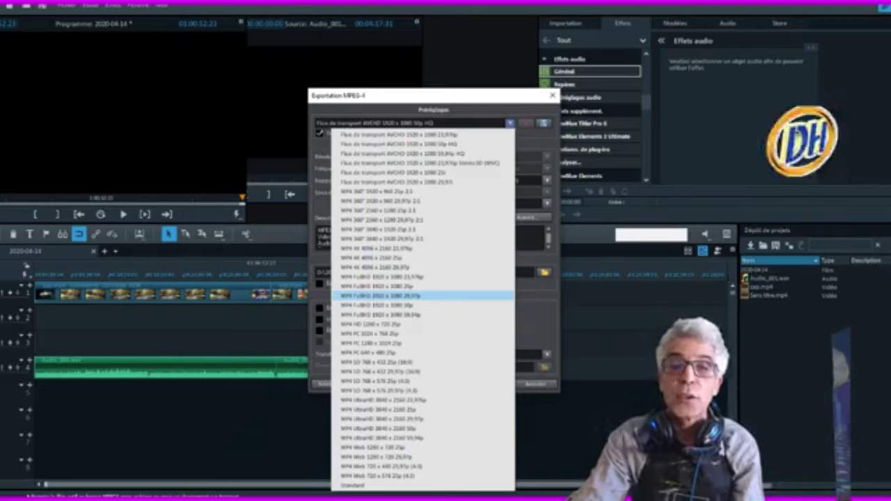
left_click(381, 296)
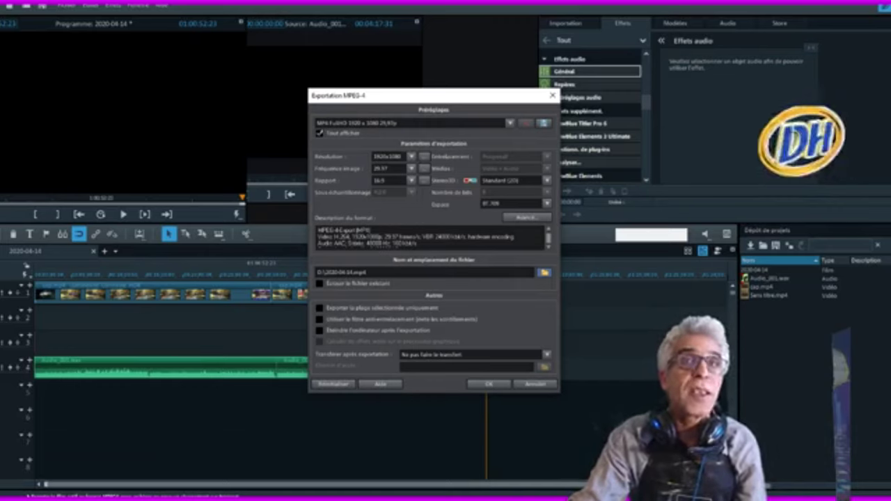
left_click(544, 272)
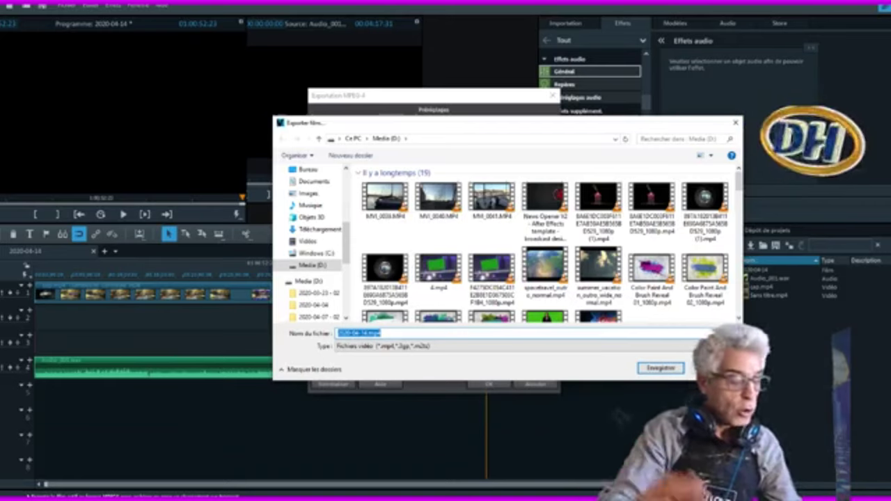
type("123")
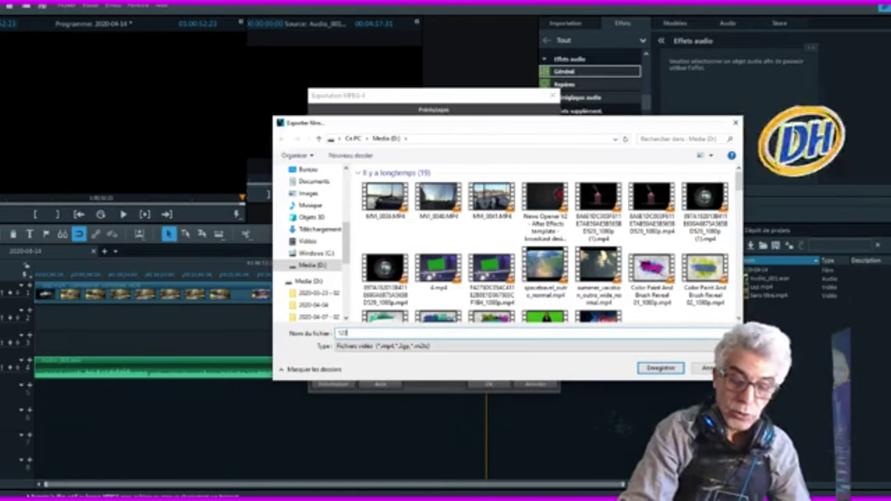
type("2")
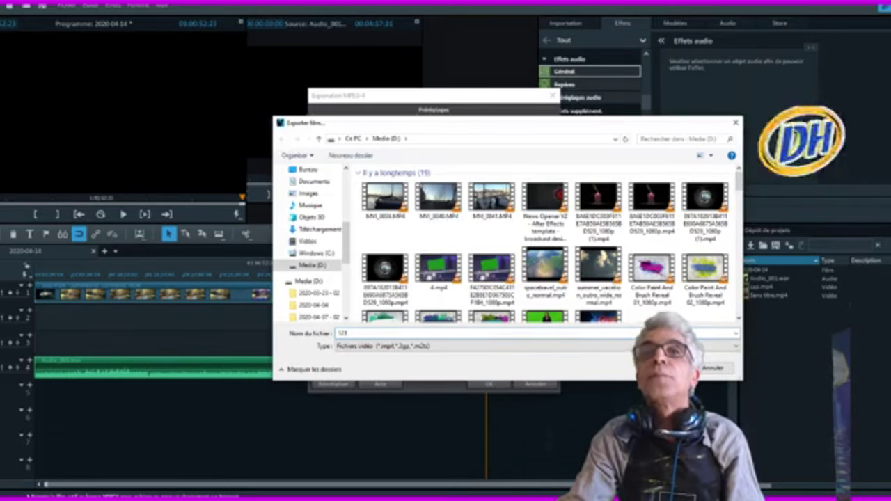
key("Return")
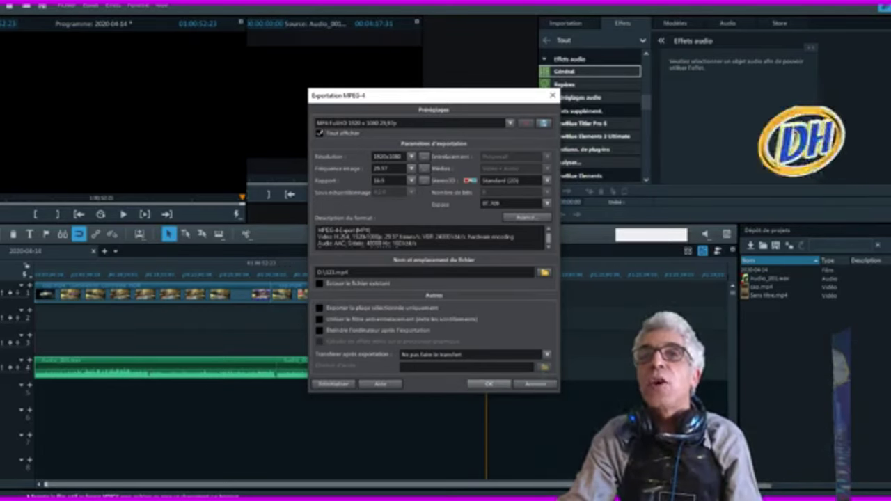
Try to start the export, choosing to adjust the film and accepting the PAL FullHD 50p 16:9 film settings.
left_click(489, 385)
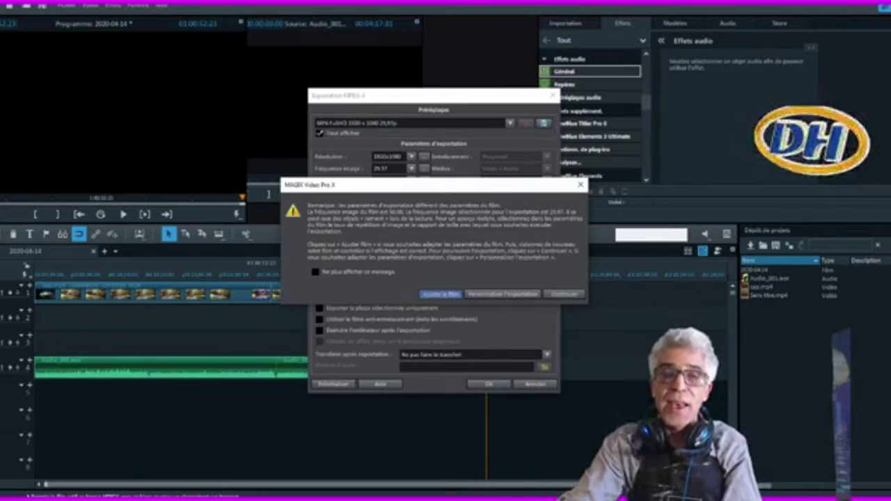
left_click(441, 295)
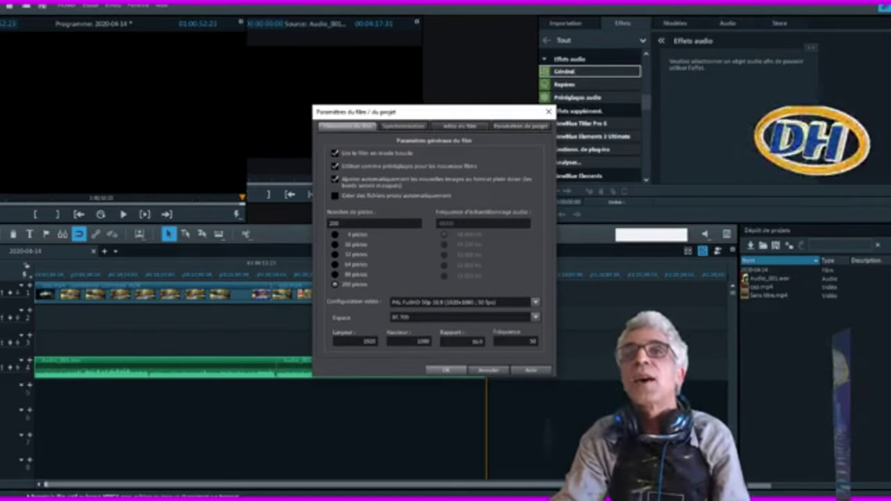
left_click(445, 369)
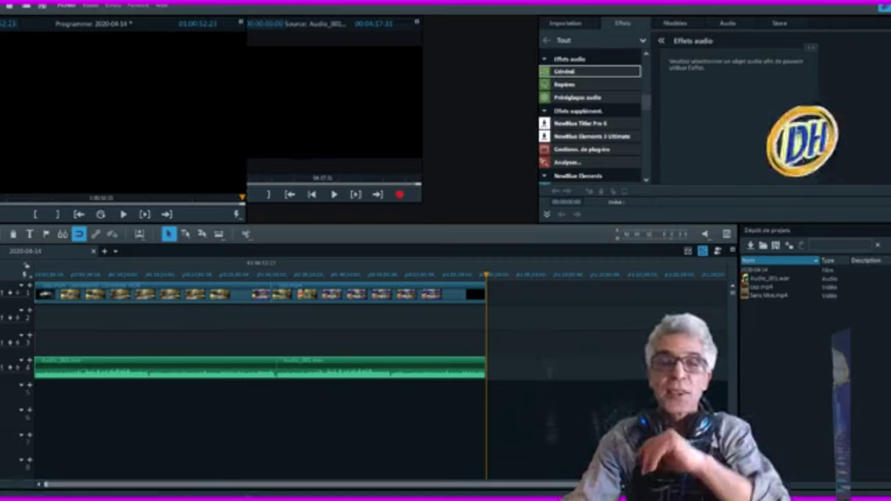
Reopen the MPEG-4 video export settings and choose the MP4 FullHD 1920 x 1080 50p preset.
left_click(66, 5)
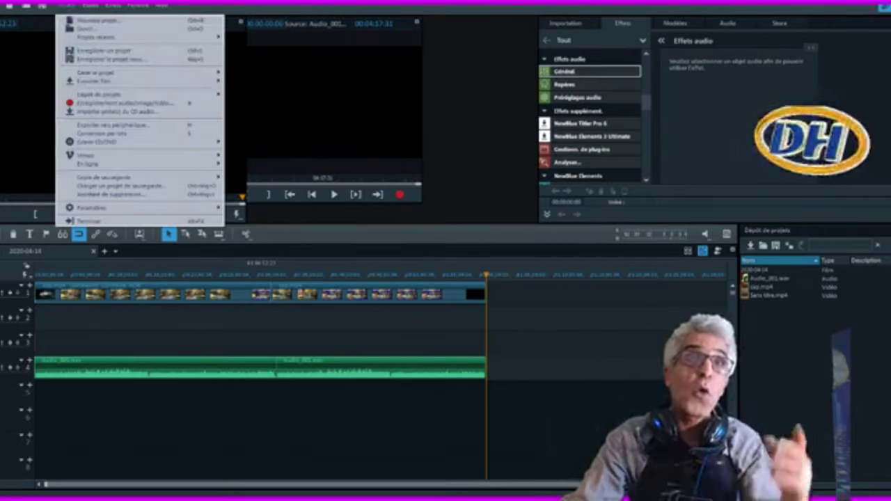
mouse_move(98, 81)
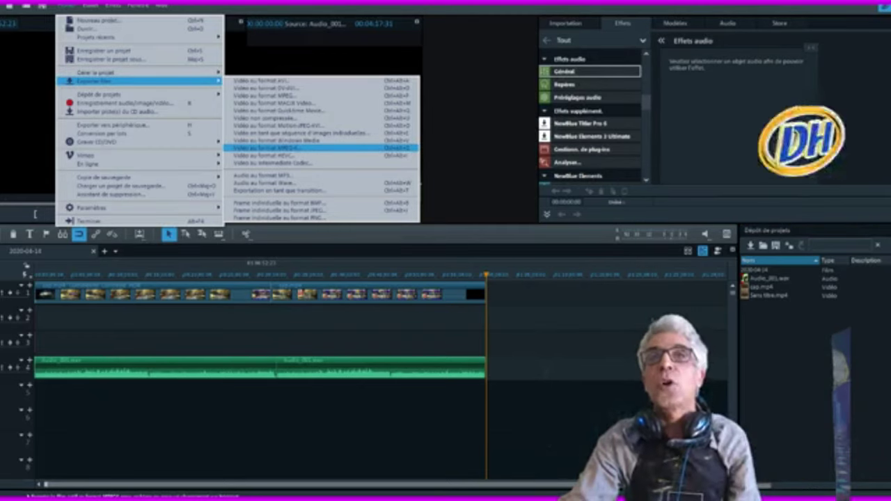
left_click(279, 148)
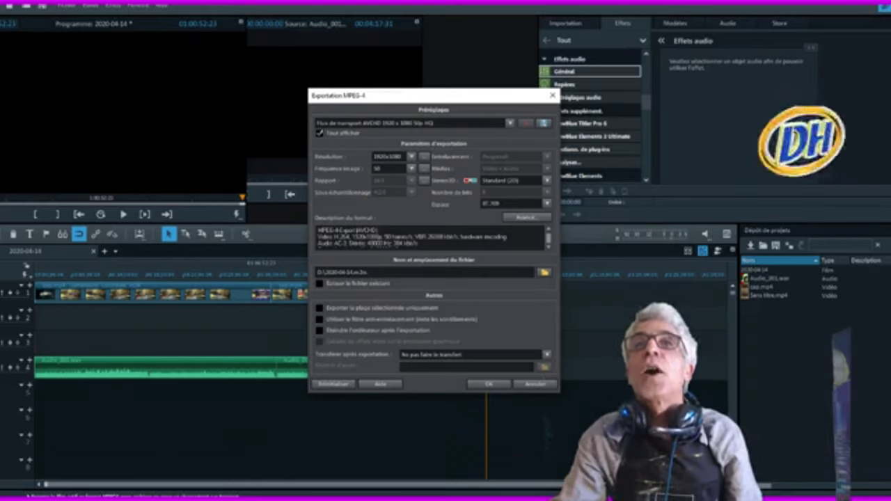
left_click(418, 122)
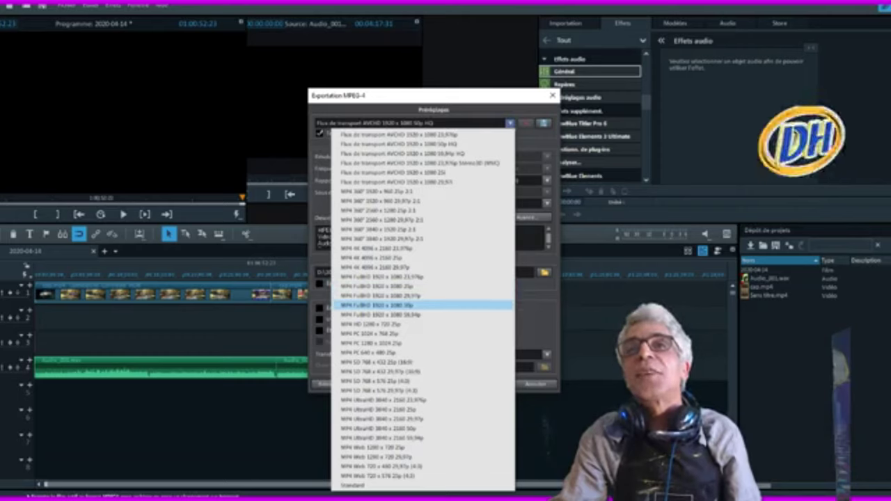
left_click(379, 305)
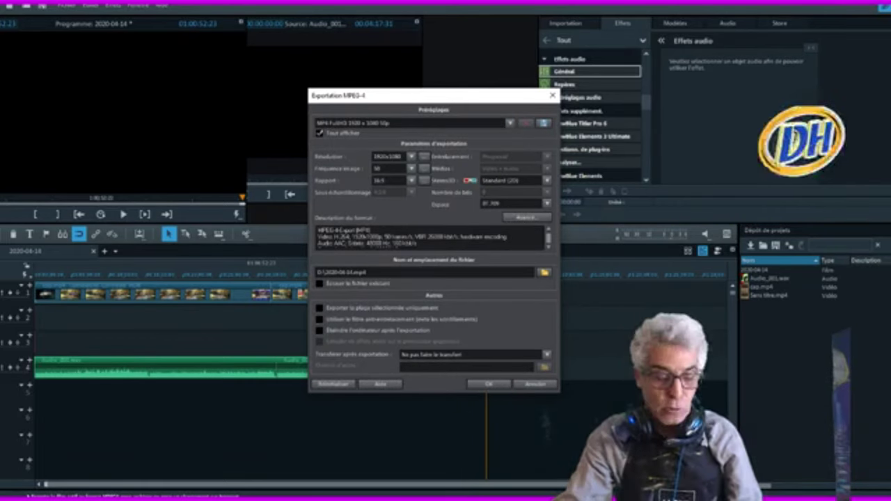
Insert 11111 into the output file name and start the MPEG-4 export.
type("11111")
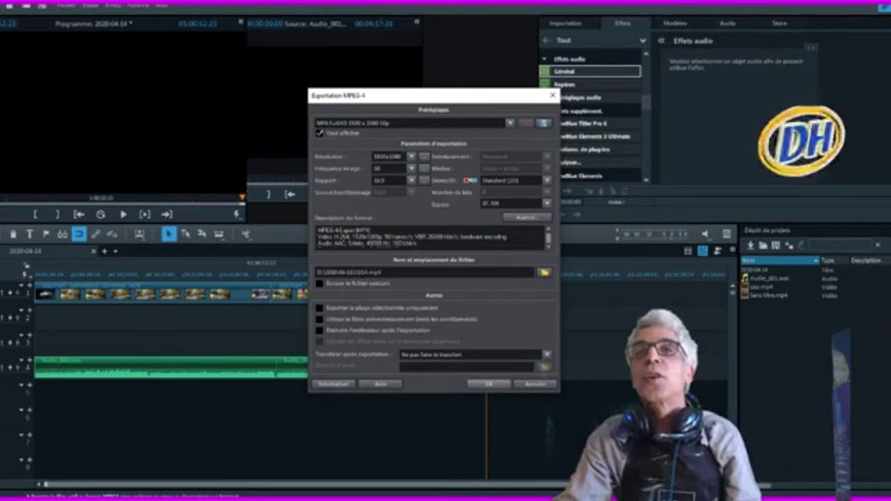
left_click(489, 385)
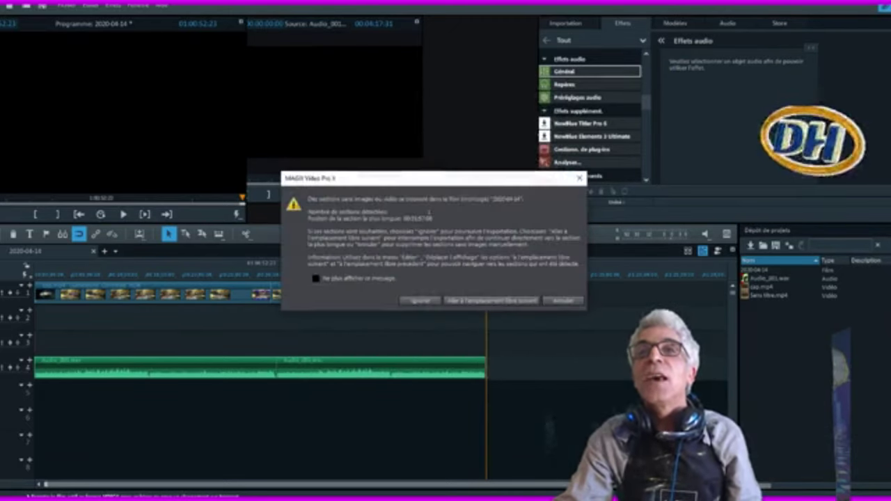